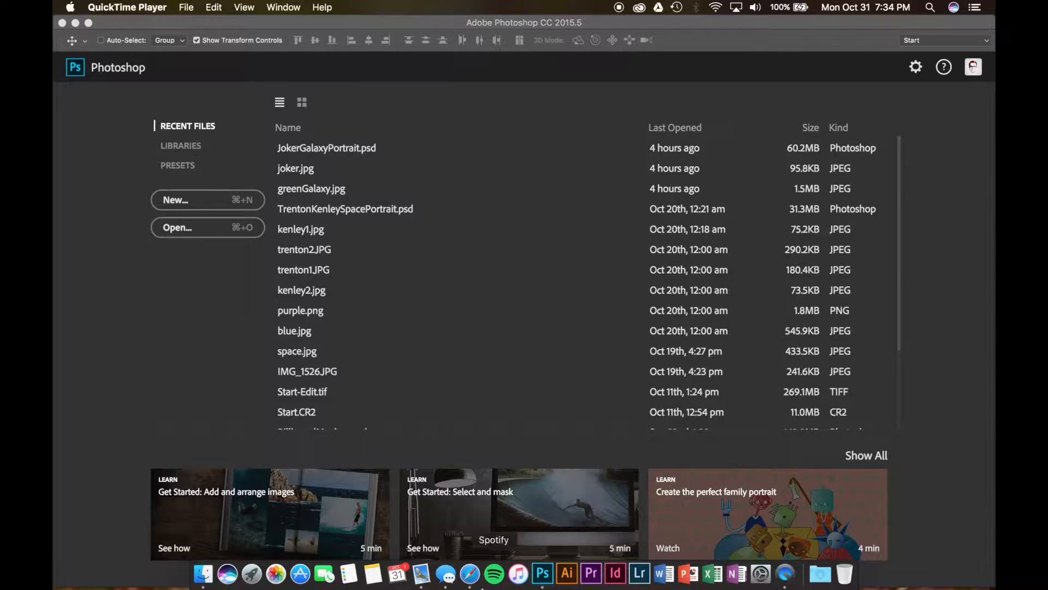
Switch to Safari and search Google Images for "galaxy".
{"action": "left_click", "coordinate": [473, 572]}
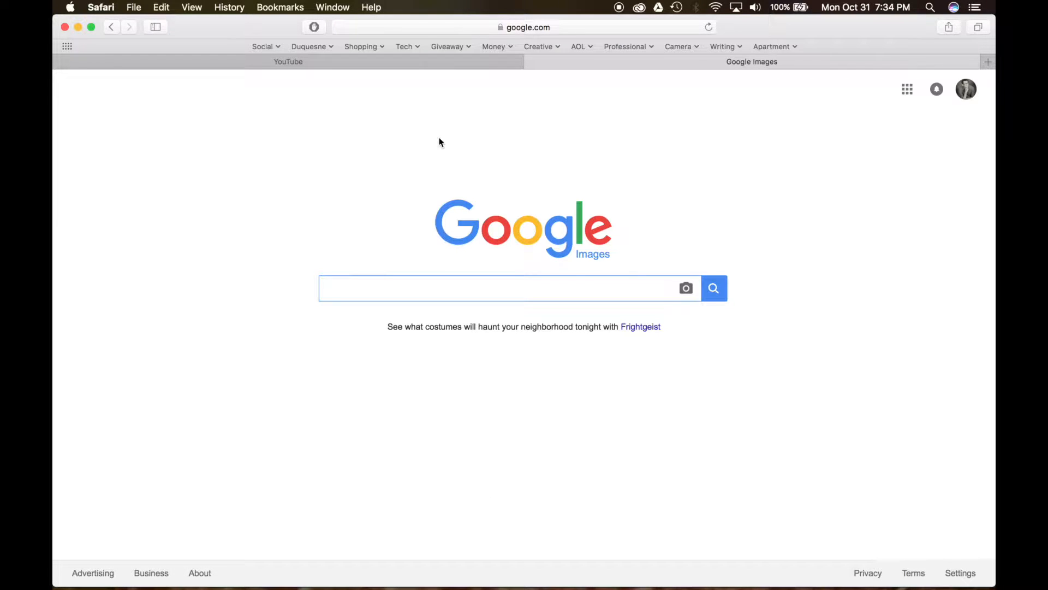
{"action": "type", "text": "galaxy"}
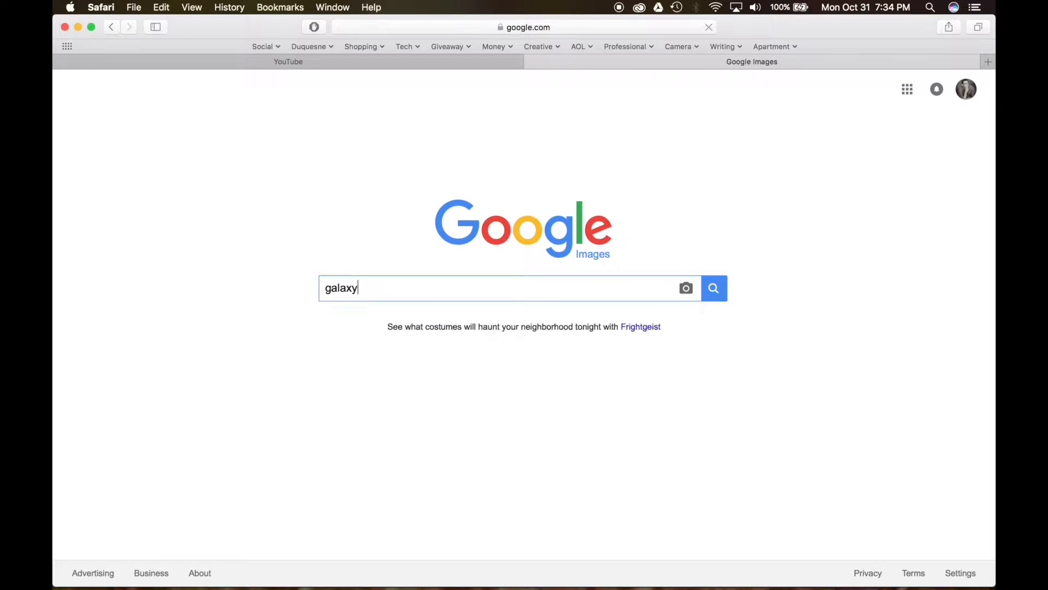
{"action": "key", "text": "Return"}
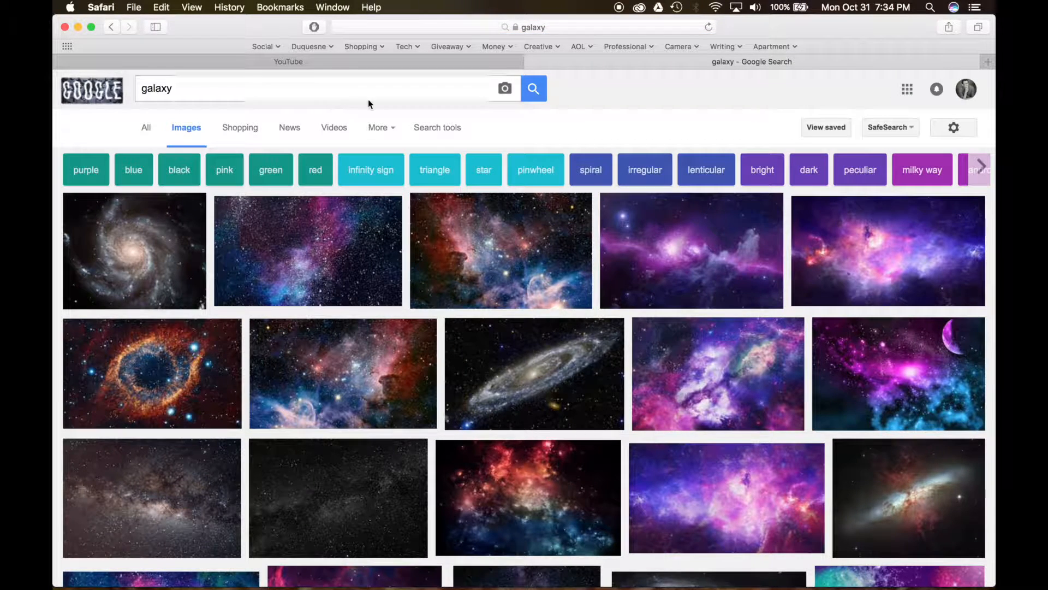
Filter the galaxy image results to large size and purple color.
{"action": "left_click", "coordinate": [434, 128]}
{"action": "left_click", "coordinate": [159, 162]}
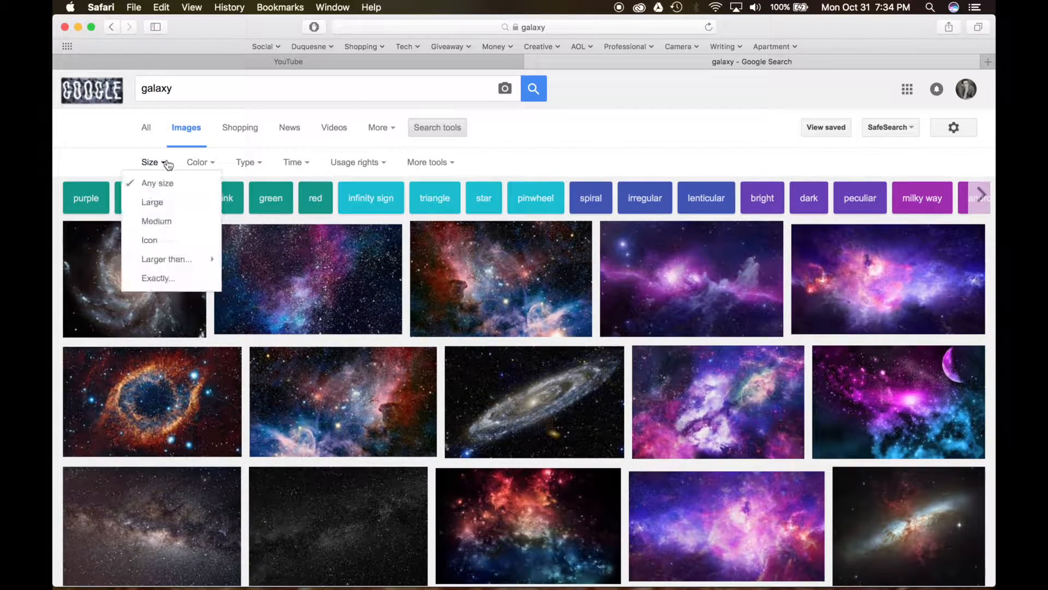
{"action": "left_click", "coordinate": [161, 203]}
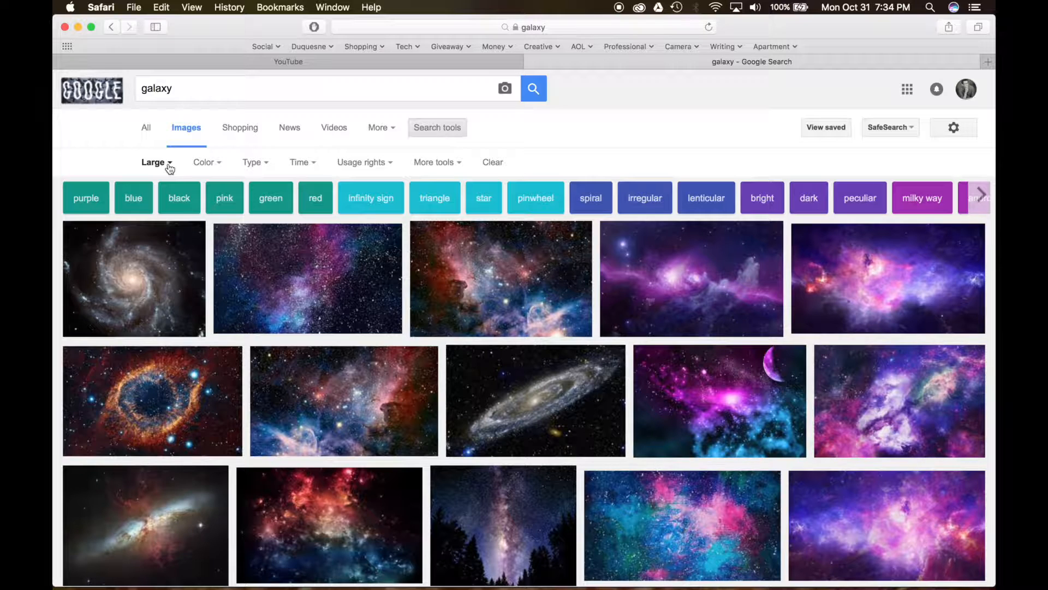
{"action": "left_click", "coordinate": [207, 164]}
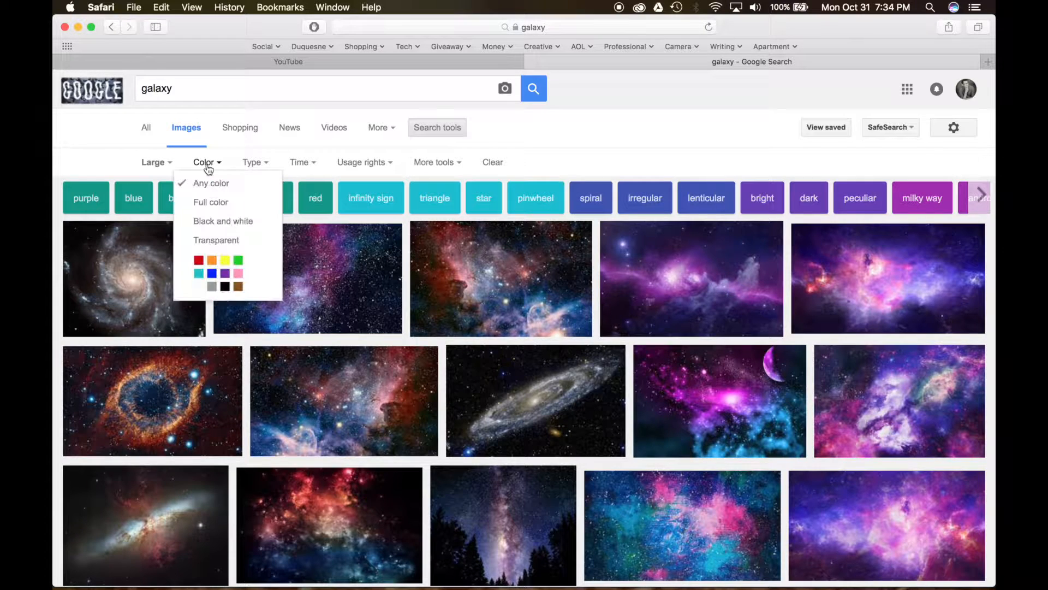
{"action": "left_click", "coordinate": [224, 273]}
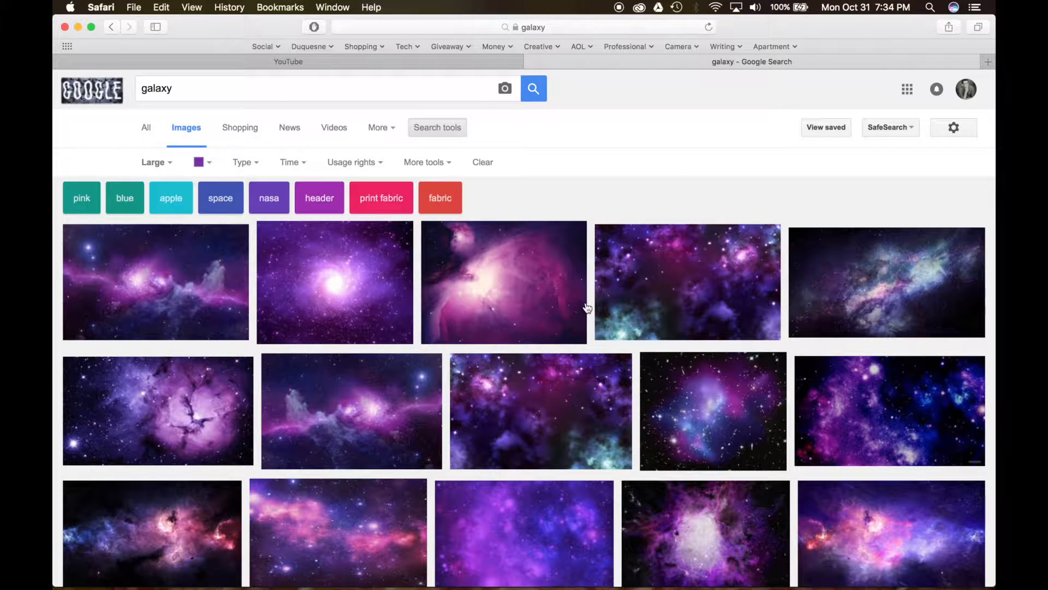
Try to open the purple-blue Barbaras HD Wallpapers galaxy image at full size, and return to the image results.
{"action": "scroll", "coordinate": [601, 327], "scroll_direction": "down", "scroll_amount": 6}
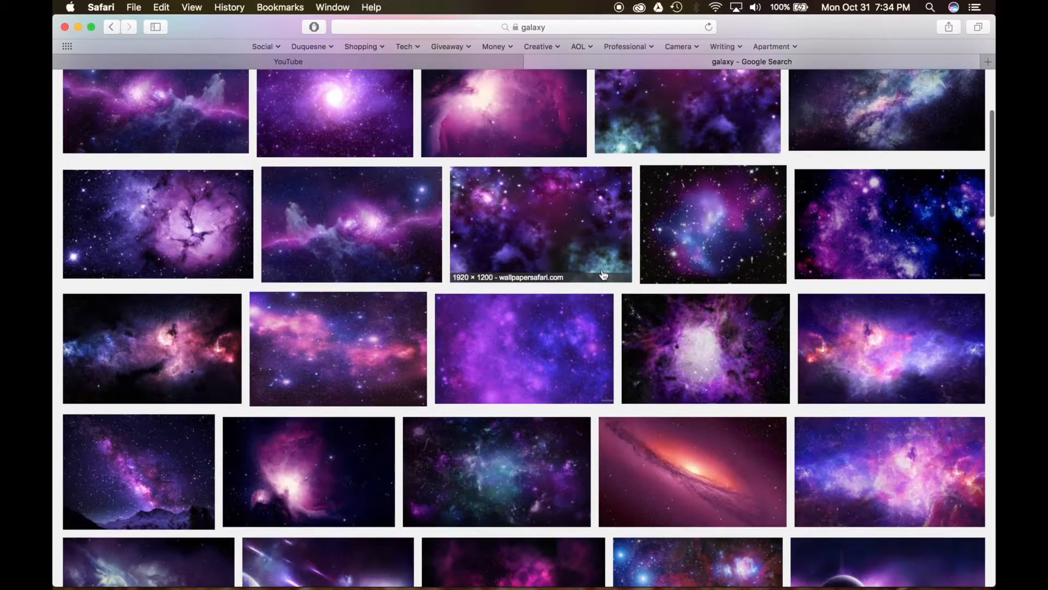
{"action": "left_click", "coordinate": [601, 230]}
{"action": "left_click", "coordinate": [764, 314]}
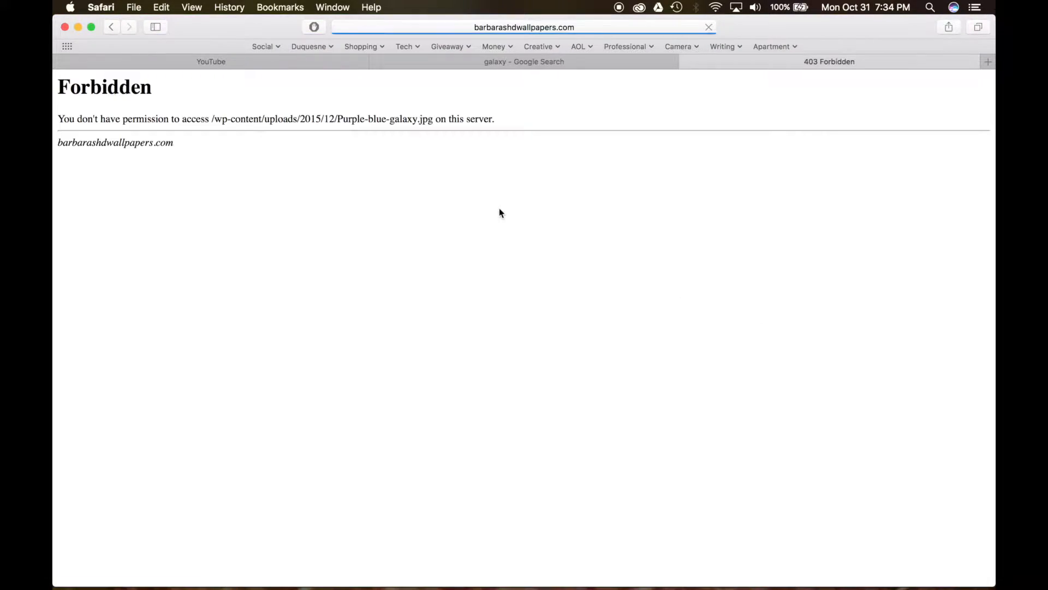
{"action": "left_click", "coordinate": [114, 27]}
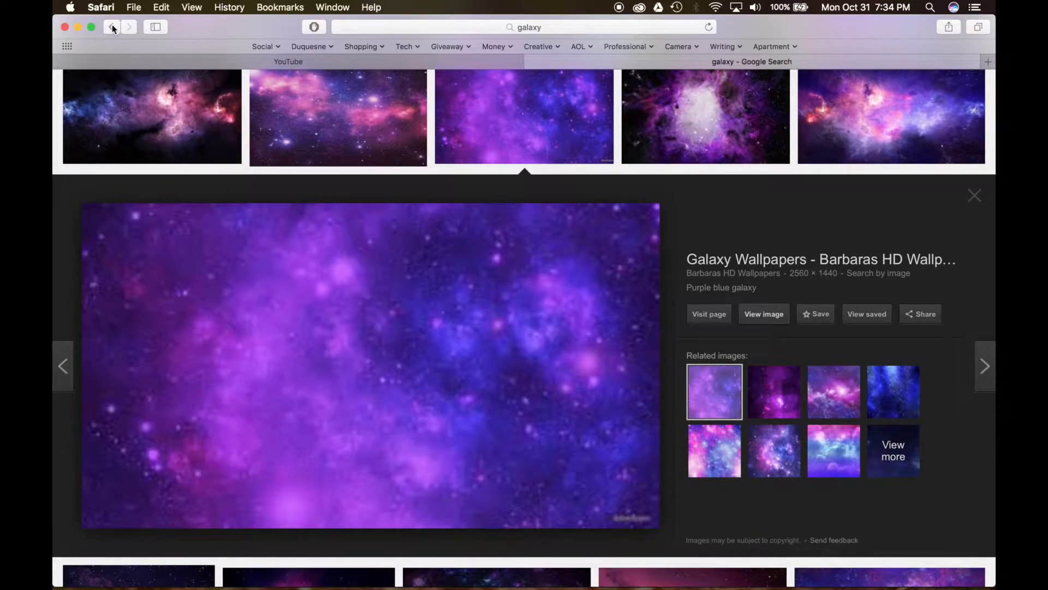
{"action": "left_click", "coordinate": [498, 139]}
{"action": "scroll", "coordinate": [596, 205], "scroll_direction": "up", "scroll_amount": 10}
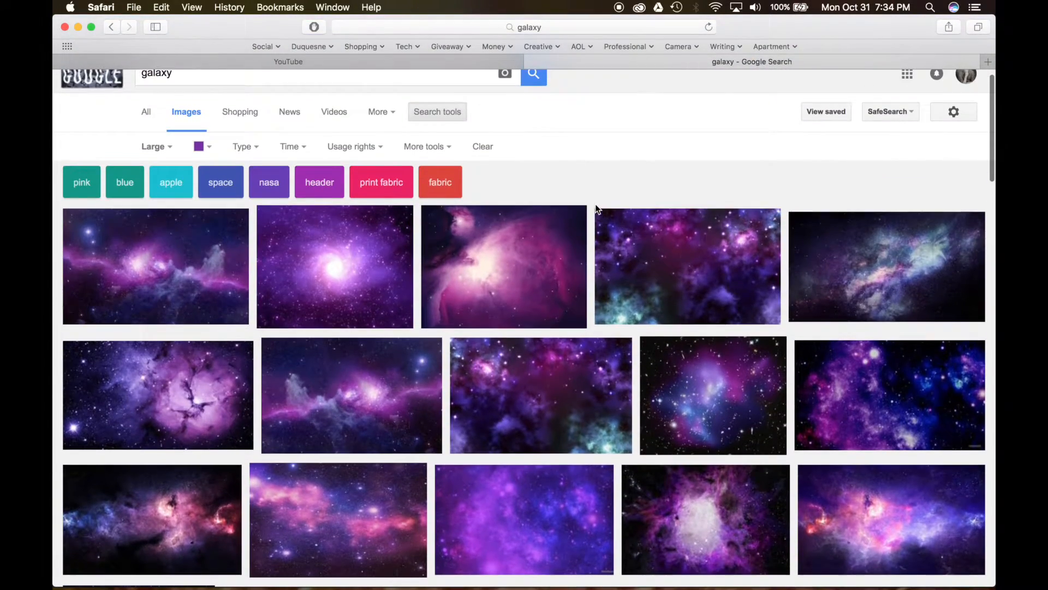
Open the WallpaperSafari purple spiral galaxy at full size, save it to the Desktop as "galaxy", and close the image page.
{"action": "left_click", "coordinate": [333, 265]}
{"action": "left_click", "coordinate": [765, 320]}
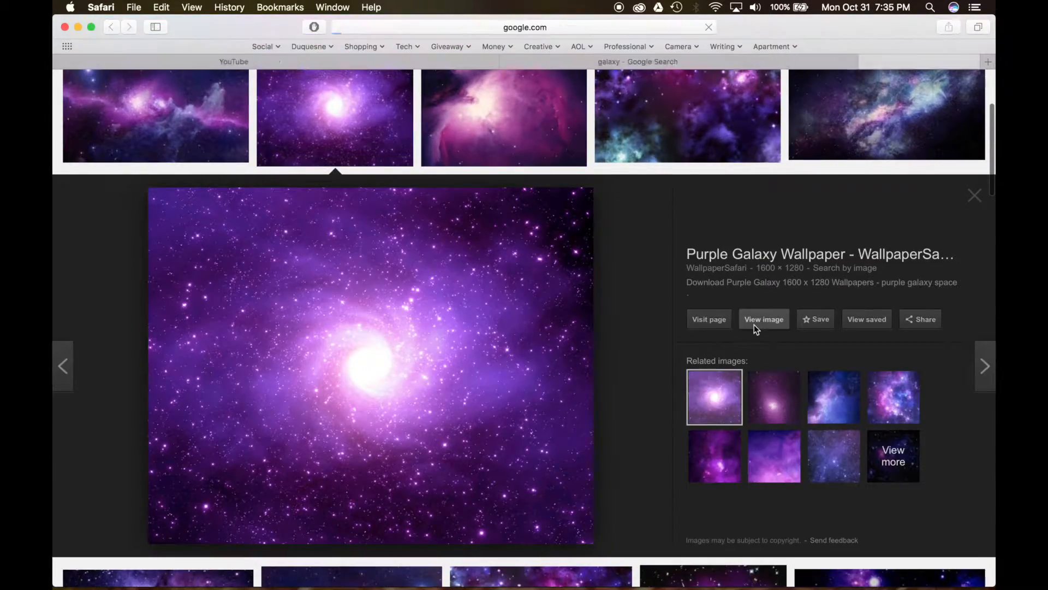
{"action": "right_click", "coordinate": [442, 275]}
{"action": "left_click", "coordinate": [465, 309]}
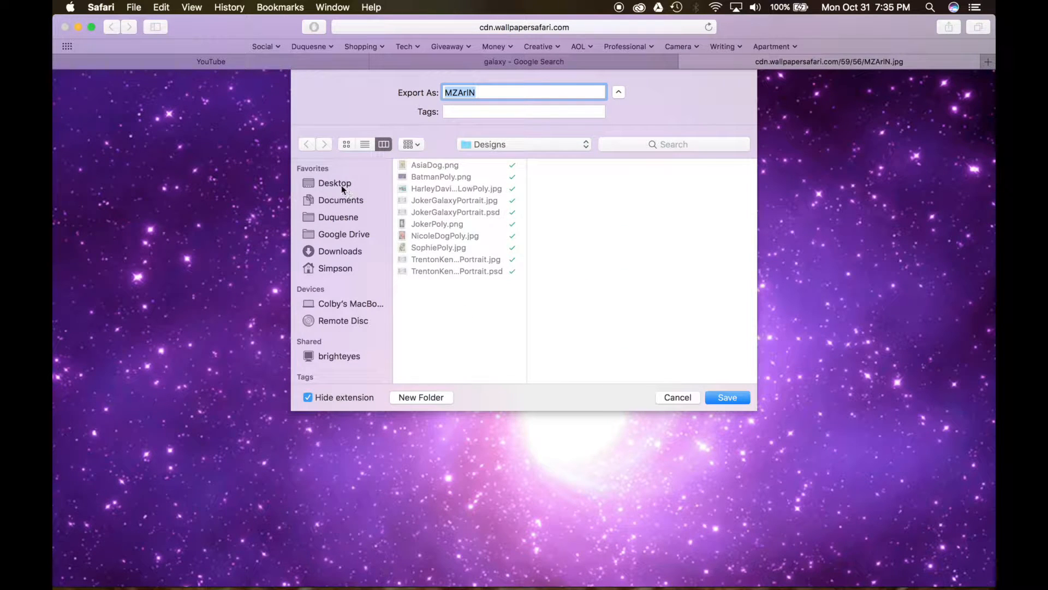
{"action": "left_click", "coordinate": [368, 185]}
{"action": "type", "text": "galaxy"}
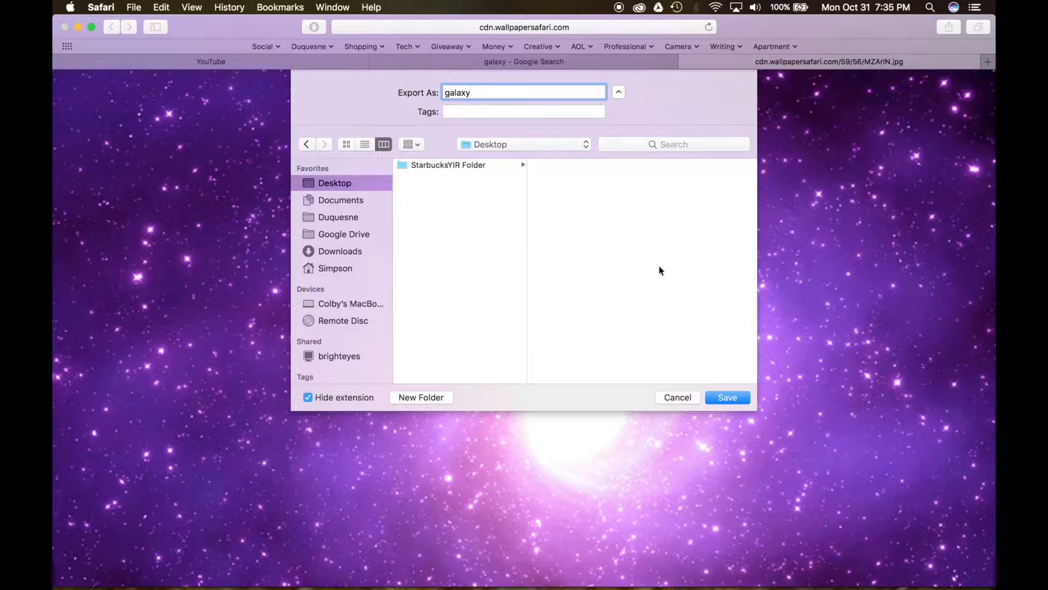
{"action": "left_click", "coordinate": [447, 280]}
{"action": "left_click", "coordinate": [719, 399]}
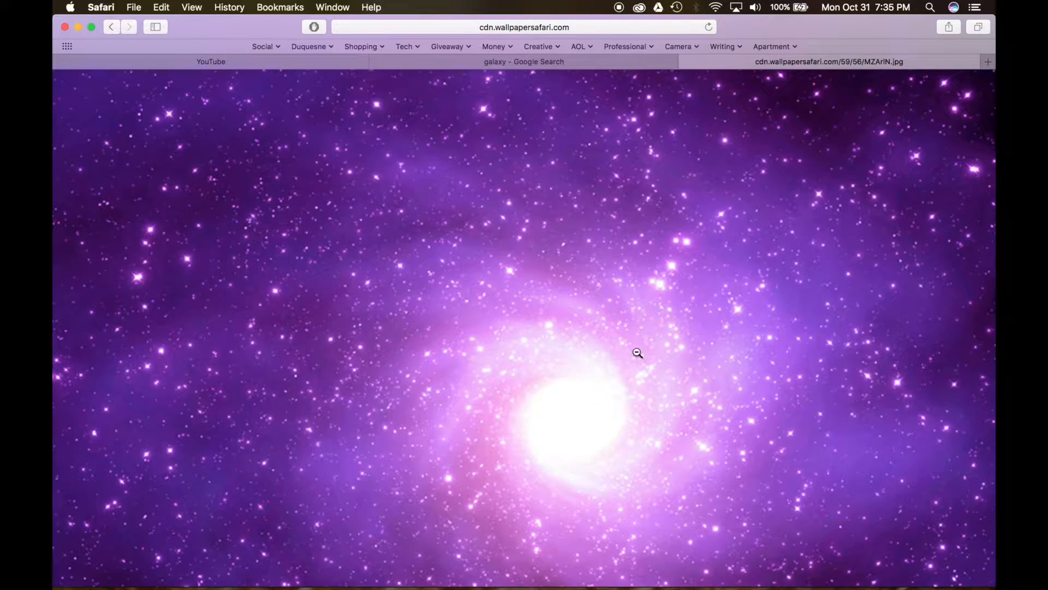
{"action": "left_click", "coordinate": [689, 64]}
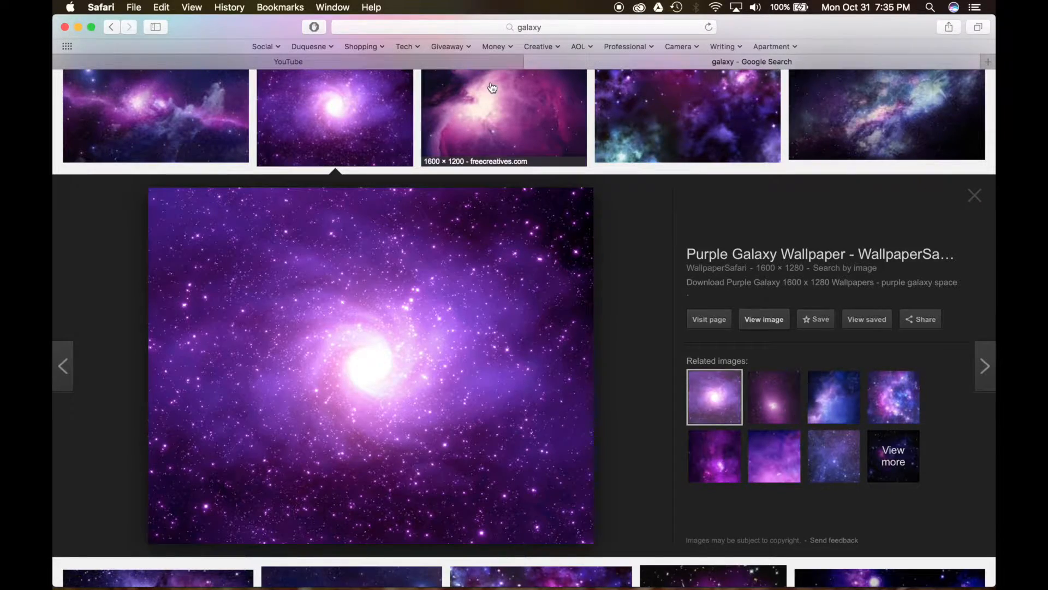
Replace the image search with "robert downey jr".
{"action": "scroll", "coordinate": [437, 163], "scroll_direction": "up", "scroll_amount": 5}
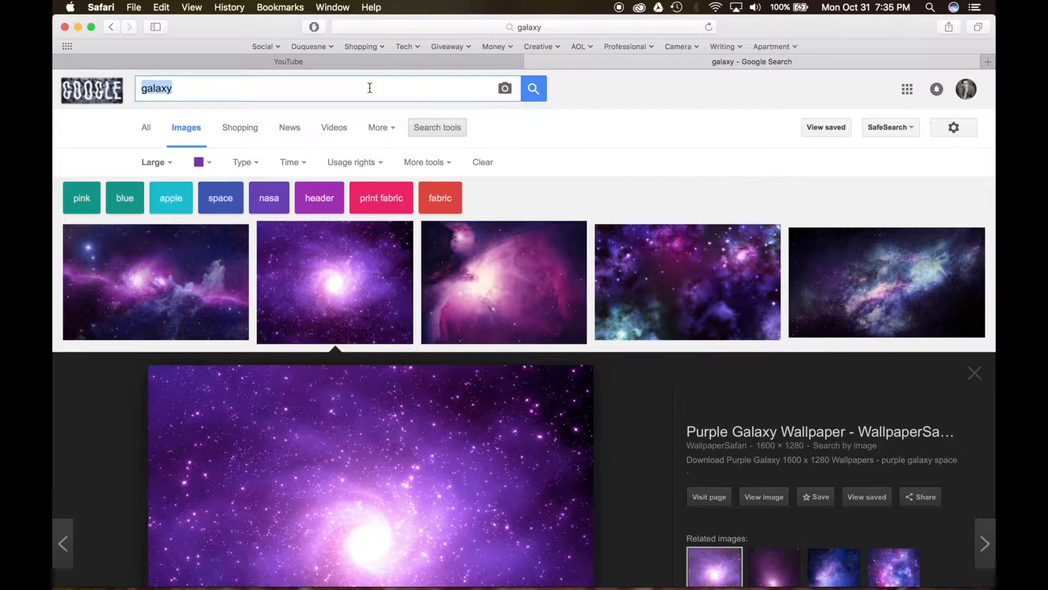
{"action": "type", "text": "roberto"}
{"action": "key", "text": "BackSpace"}
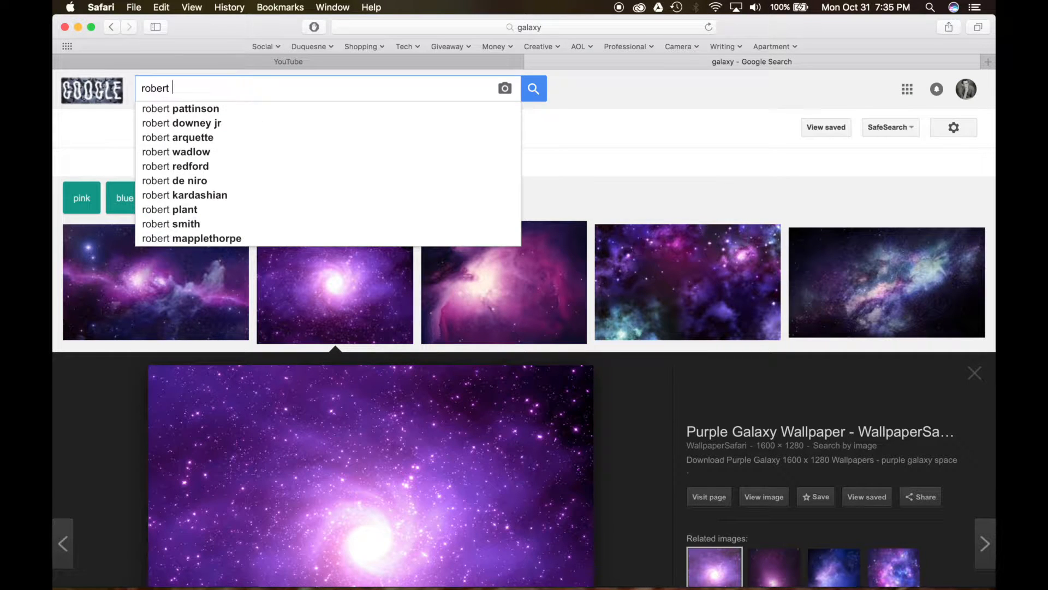
{"action": "type", "text": "down"}
{"action": "left_click", "coordinate": [295, 109]}
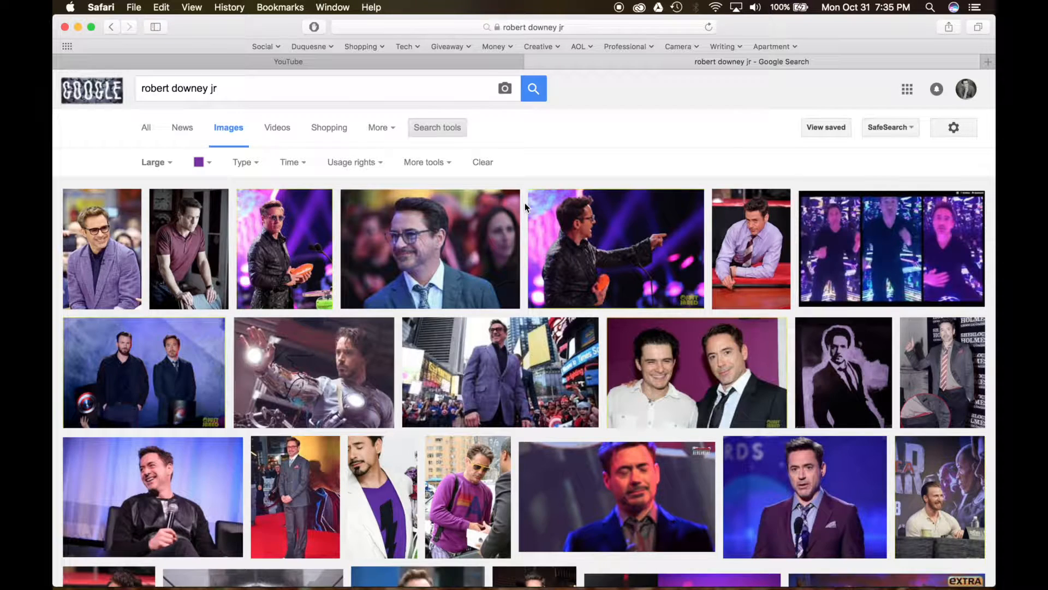
Browse the portrait results and reset the color filter to any color.
{"action": "scroll", "coordinate": [302, 329], "scroll_direction": "down", "scroll_amount": 2}
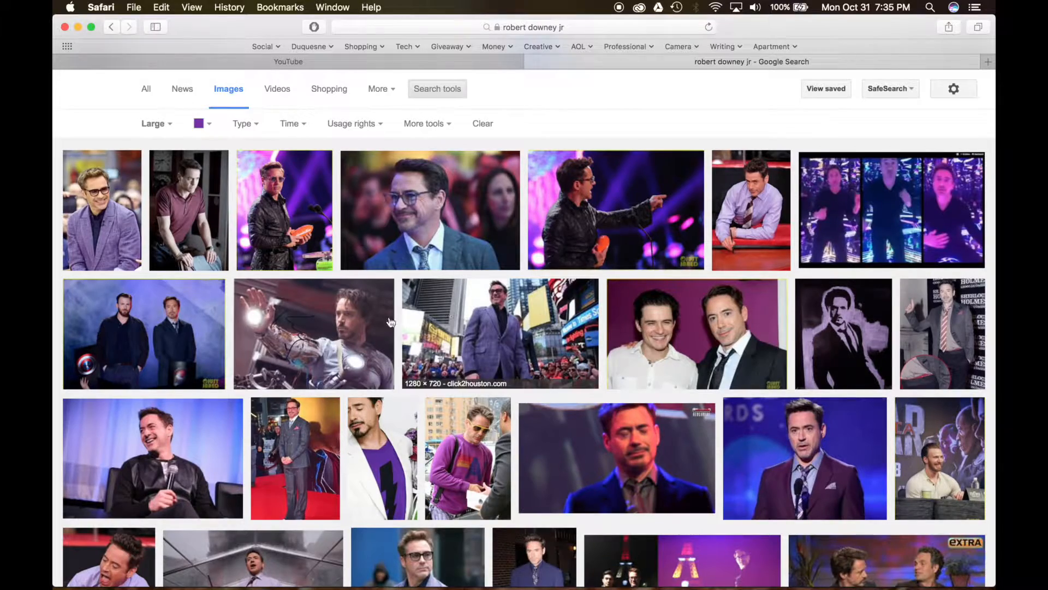
{"action": "scroll", "coordinate": [367, 332], "scroll_direction": "down", "scroll_amount": 3}
{"action": "scroll", "coordinate": [366, 331], "scroll_direction": "down", "scroll_amount": 10}
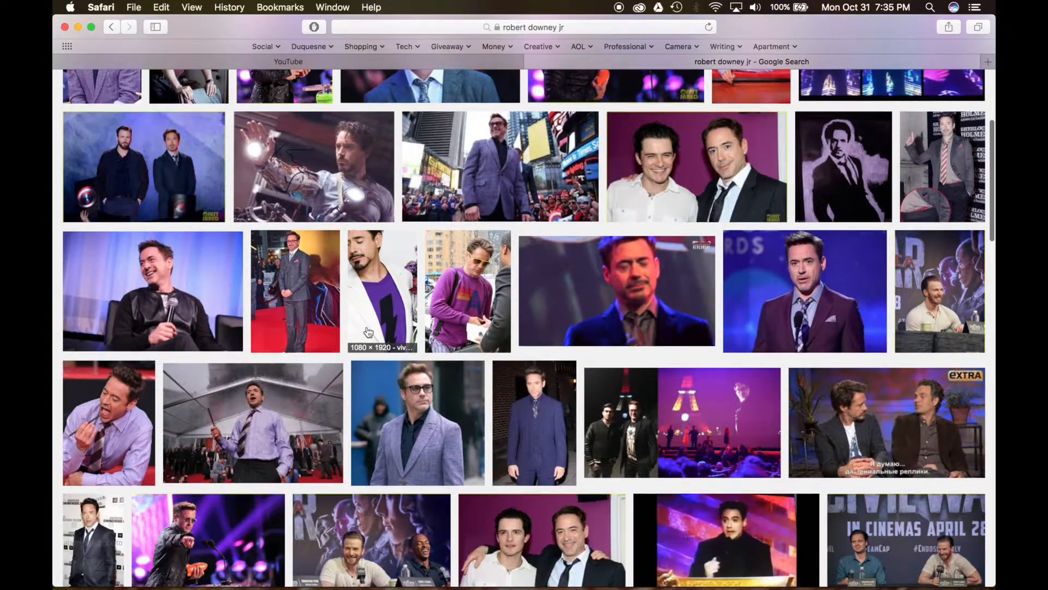
{"action": "scroll", "coordinate": [366, 327], "scroll_direction": "up", "scroll_amount": 15}
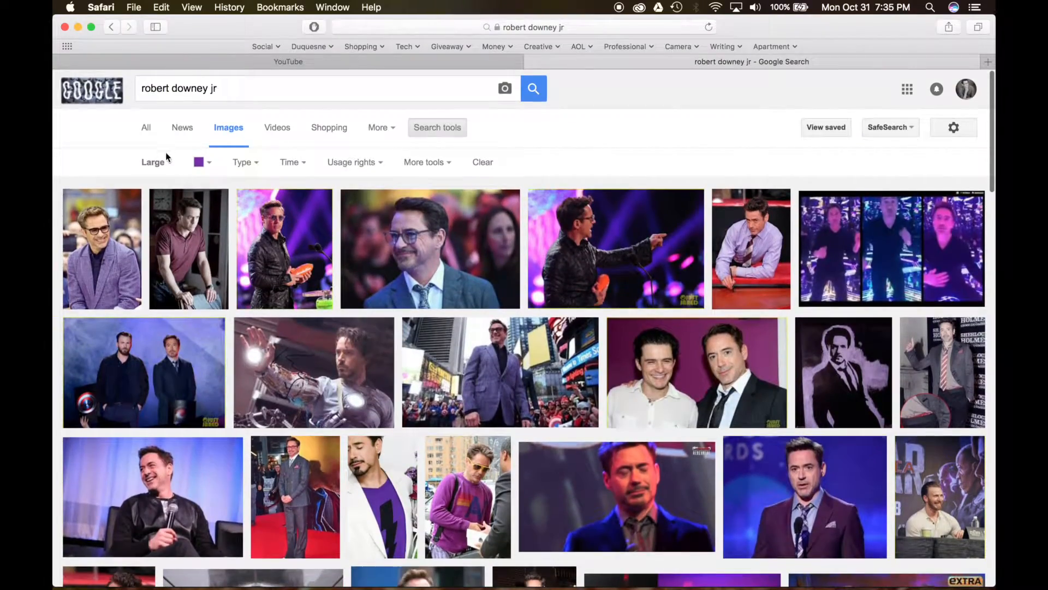
{"action": "left_click", "coordinate": [203, 163]}
{"action": "left_click", "coordinate": [206, 182]}
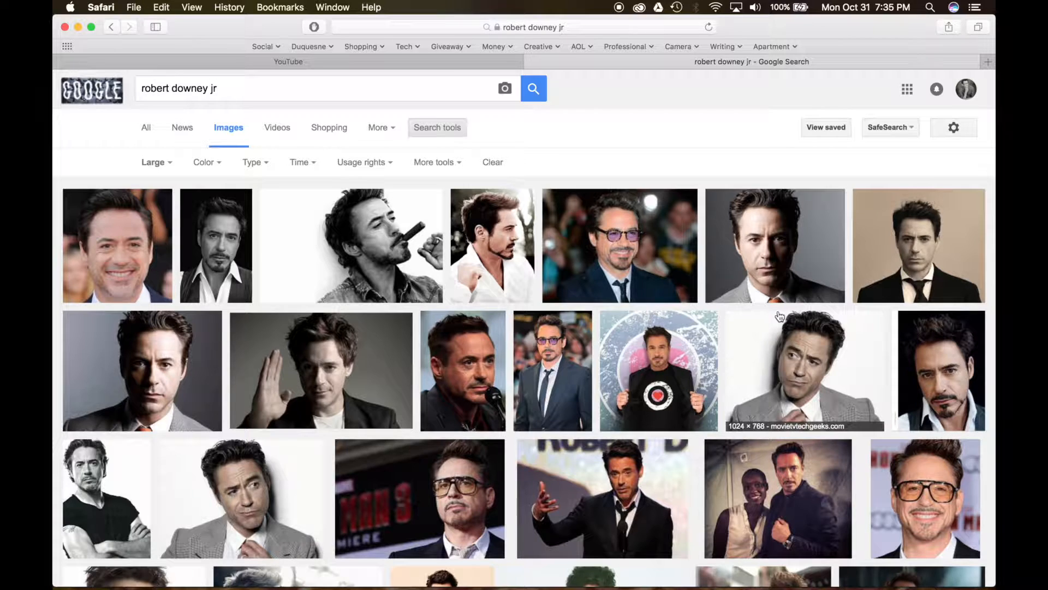
Open the front-facing black-suit portrait on a beige background at full size and save it to the Desktop as "robertDowneyJr".
{"action": "left_click", "coordinate": [934, 251]}
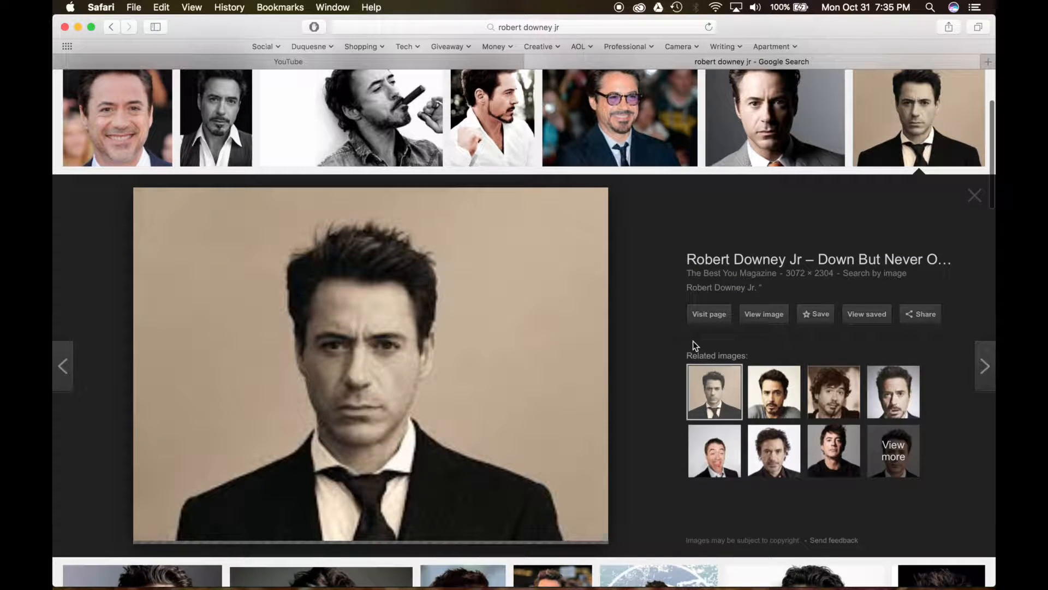
{"action": "left_click", "coordinate": [771, 321]}
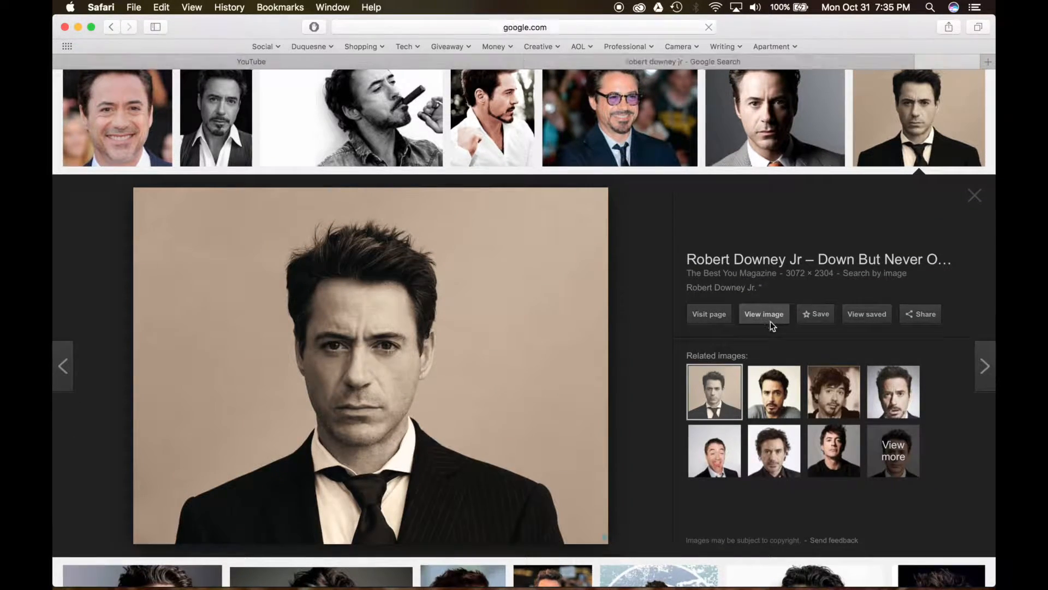
{"action": "left_click", "coordinate": [467, 230]}
{"action": "right_click", "coordinate": [465, 227]}
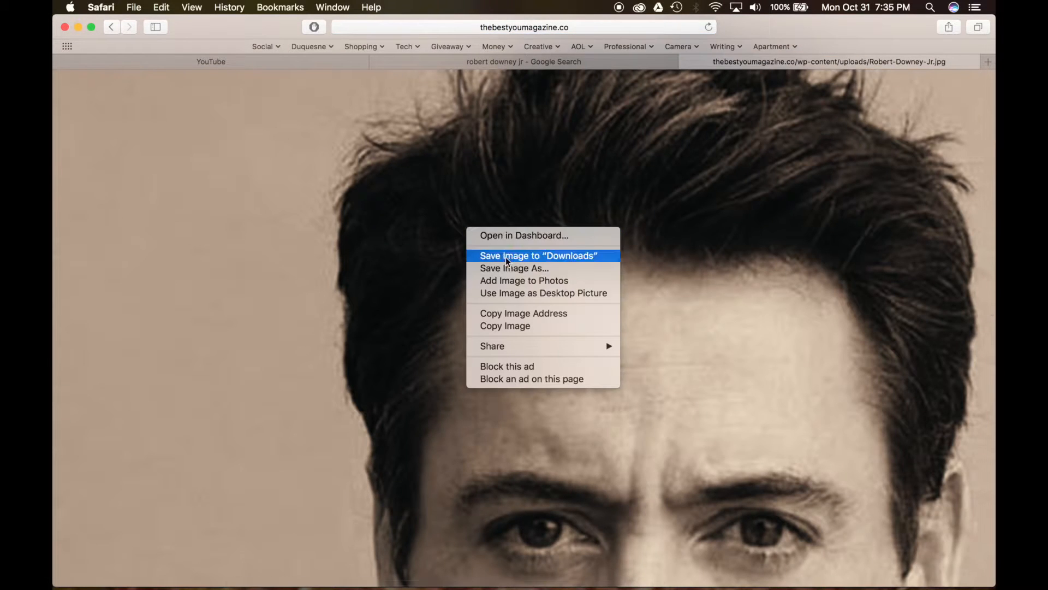
{"action": "left_click", "coordinate": [507, 269]}
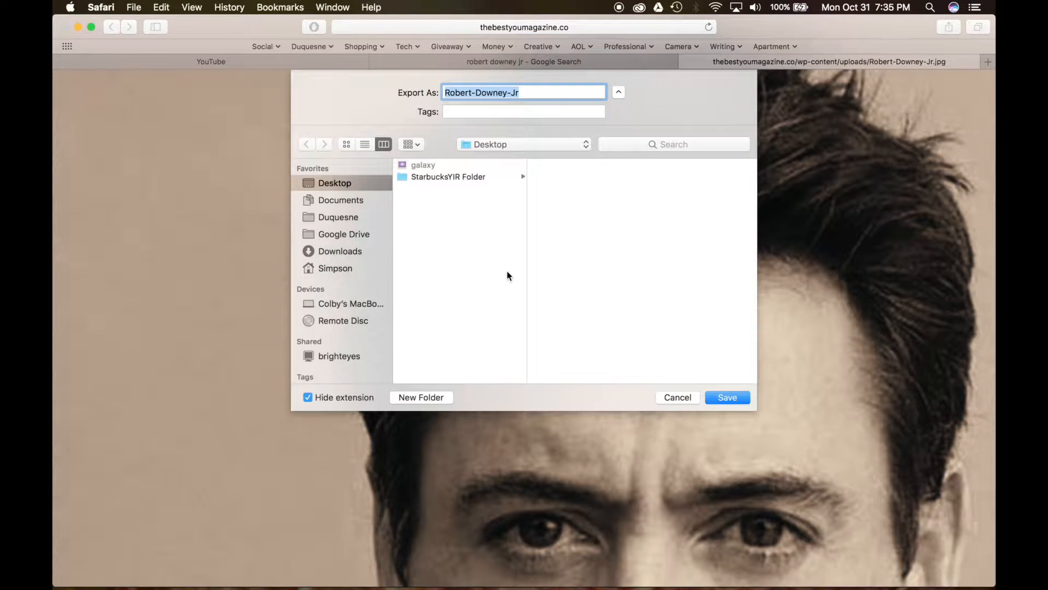
{"action": "type", "text": "robertDown"}
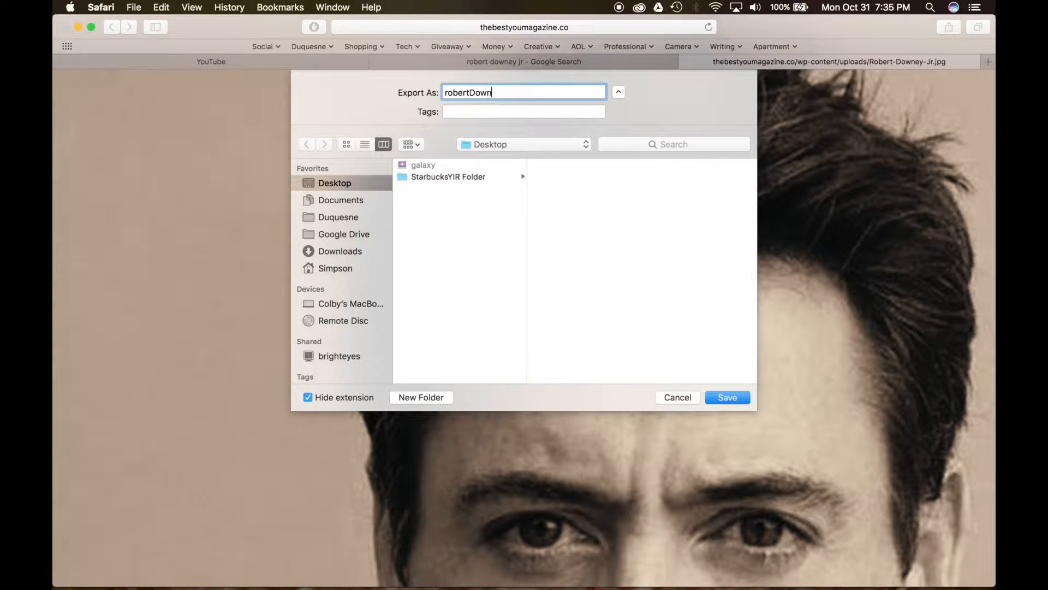
{"action": "type", "text": "eyJr"}
{"action": "left_click", "coordinate": [715, 403]}
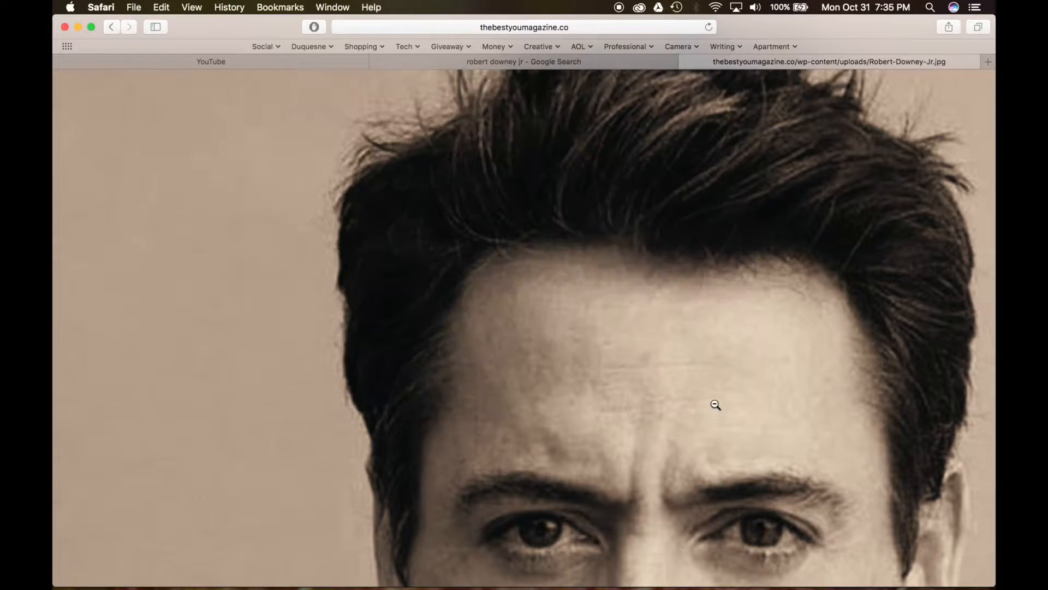
{"action": "left_click", "coordinate": [687, 61]}
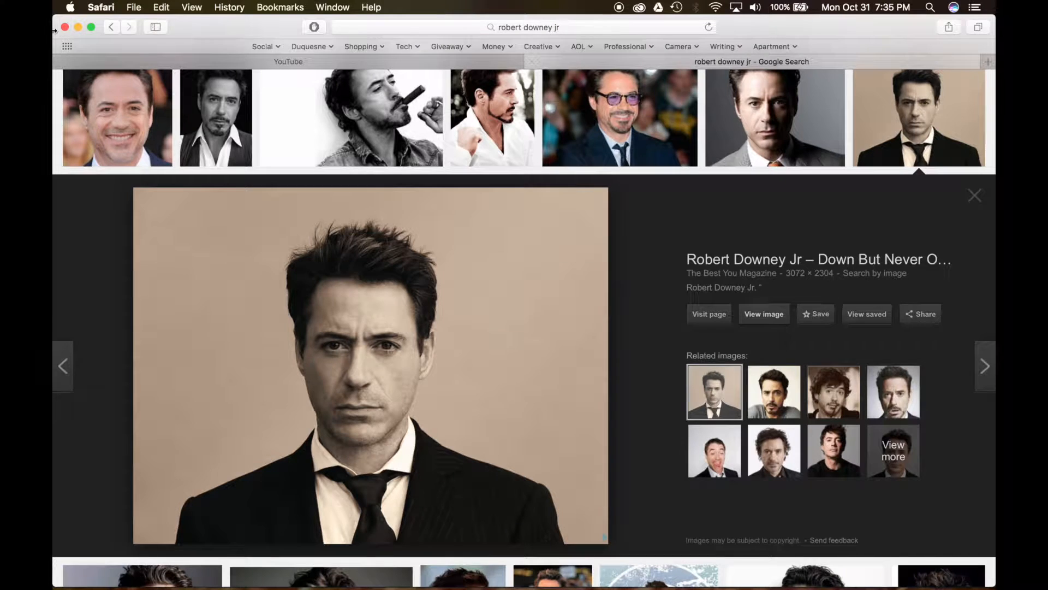
Switch to Photoshop and start a new document named "RDJGalaxyPortrait".
{"action": "left_click", "coordinate": [78, 27]}
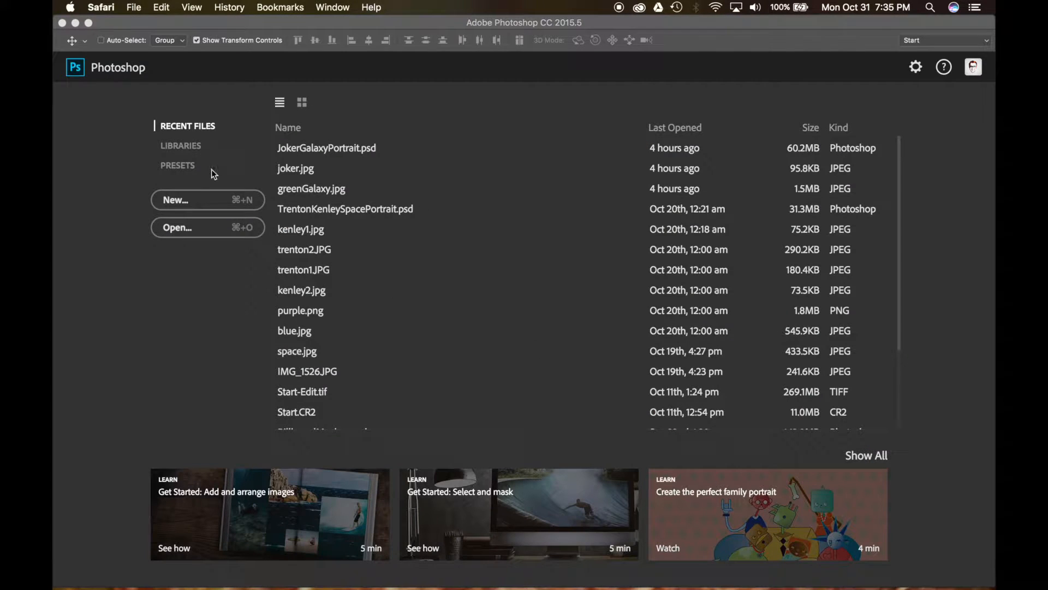
{"action": "left_click", "coordinate": [194, 201]}
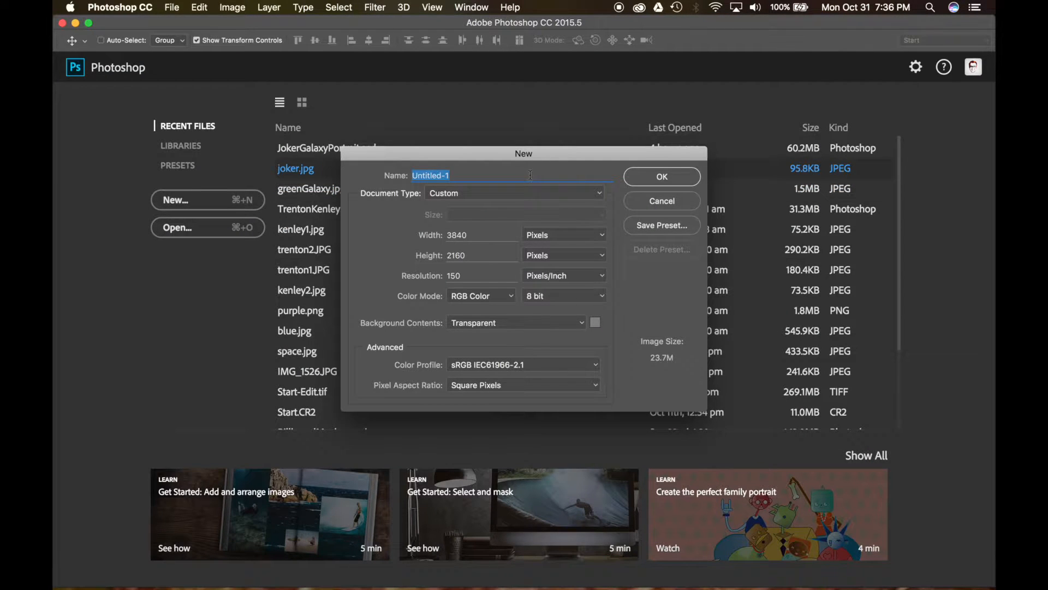
{"action": "type", "text": "RDJ"}
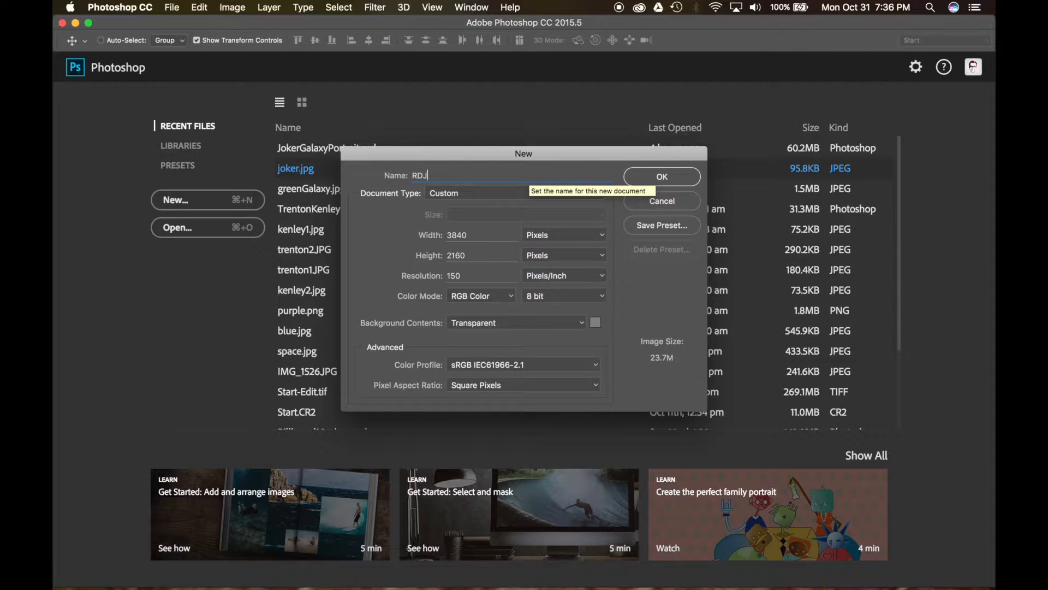
{"action": "type", "text": "GalaxyP"}
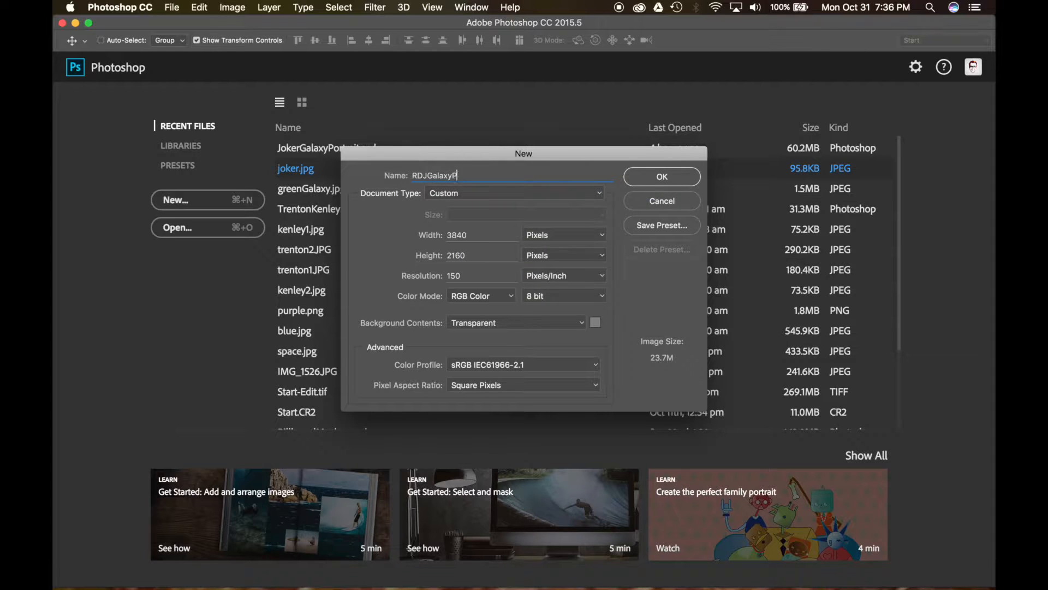
{"action": "type", "text": "ortrait"}
Create the new document at 3840 × 2160 pixels, 150 pixels/inch, in 8-bit RGB Color with transparent background contents.
{"action": "left_click", "coordinate": [478, 236]}
{"action": "left_click", "coordinate": [477, 254]}
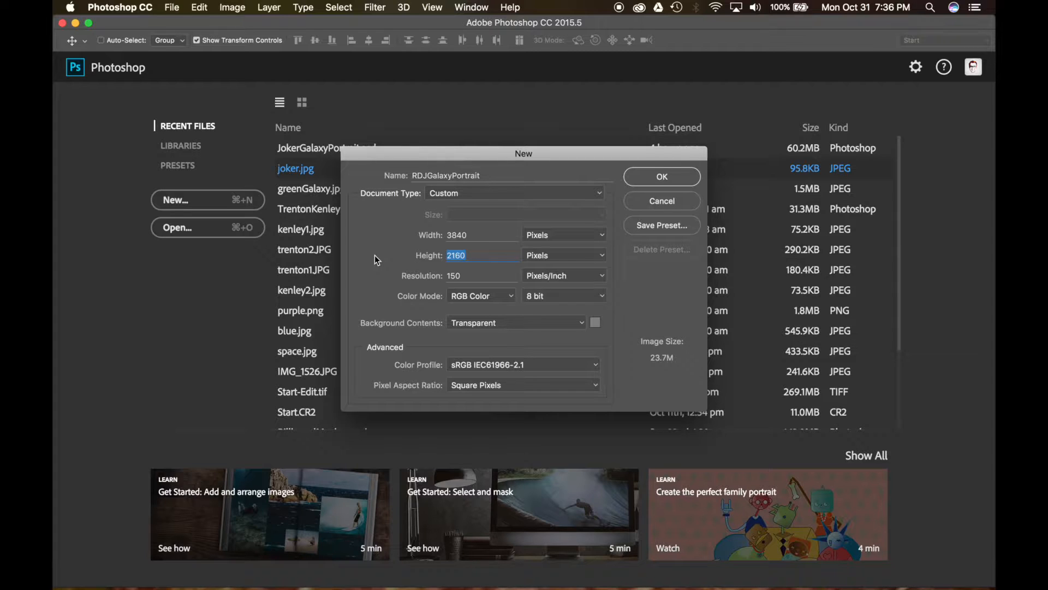
{"action": "double_click", "coordinate": [474, 274]}
{"action": "left_click", "coordinate": [585, 277]}
{"action": "left_click", "coordinate": [585, 278]}
{"action": "left_click", "coordinate": [487, 295]}
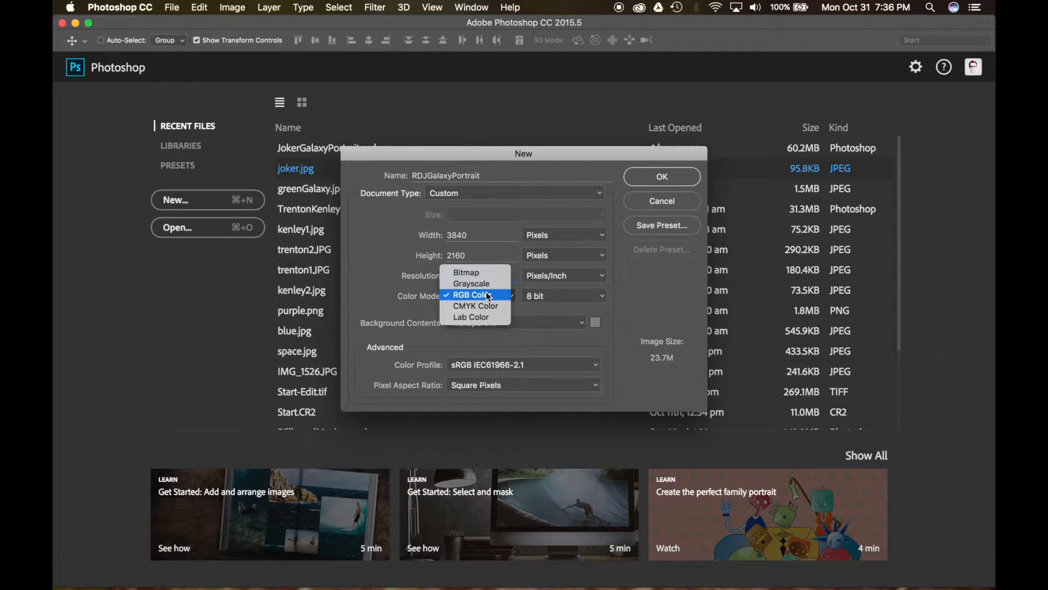
{"action": "left_click", "coordinate": [482, 297]}
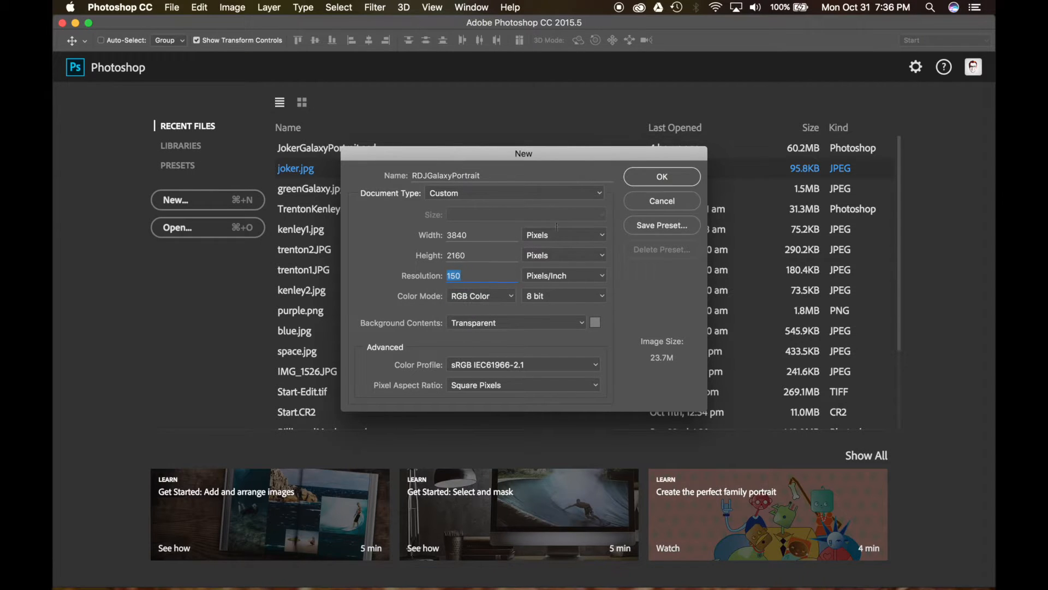
{"action": "left_click", "coordinate": [661, 177]}
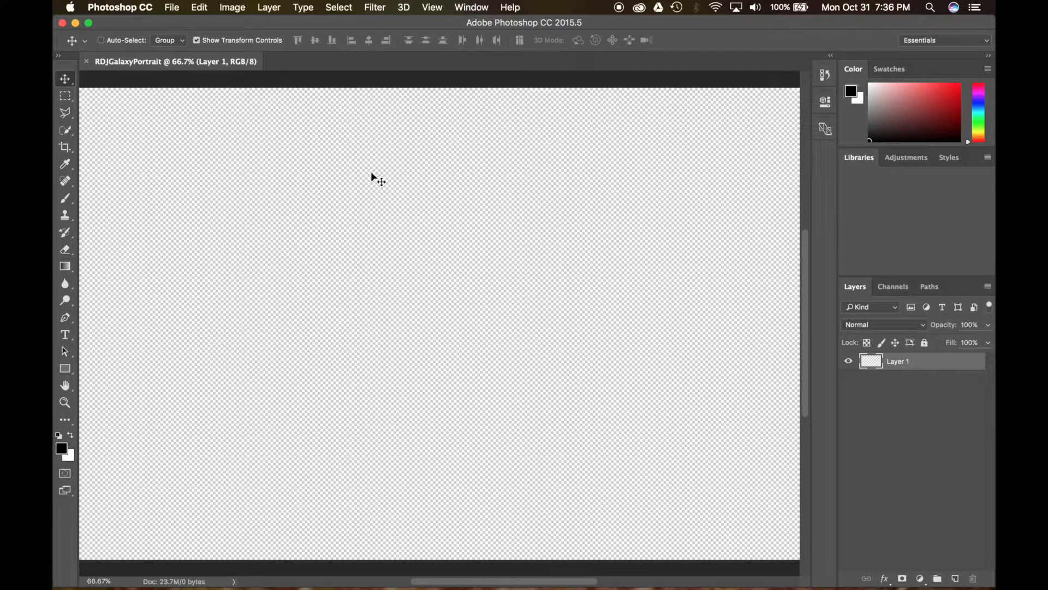
Open the "galaxy" and "robertDowneyJr" images together from the Desktop.
{"action": "key", "text": "super+0"}
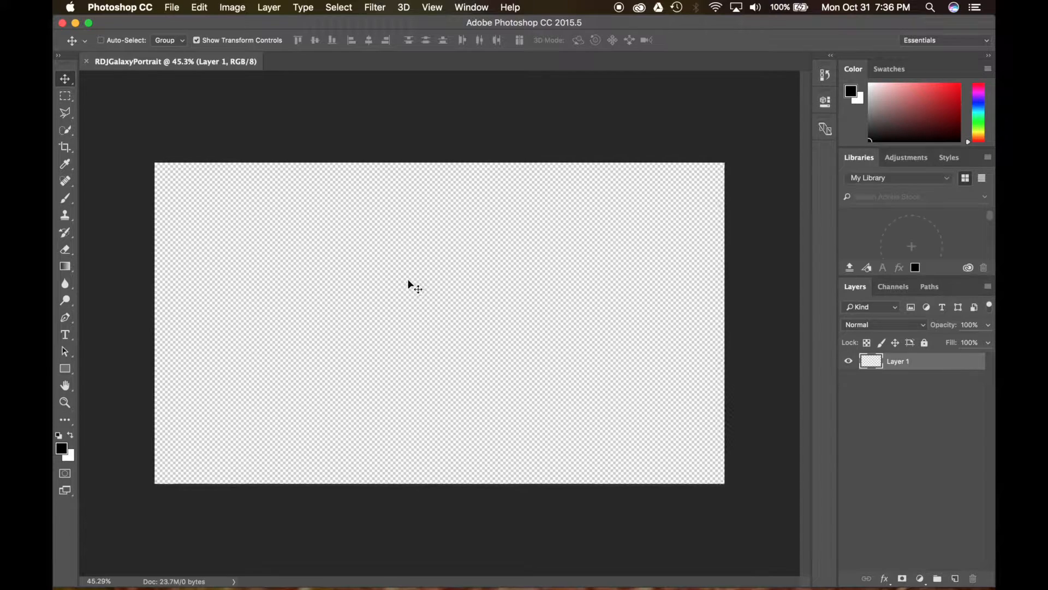
{"action": "left_click", "coordinate": [189, 7]}
{"action": "mouse_move", "coordinate": [172, 7]}
{"action": "left_click", "coordinate": [187, 37]}
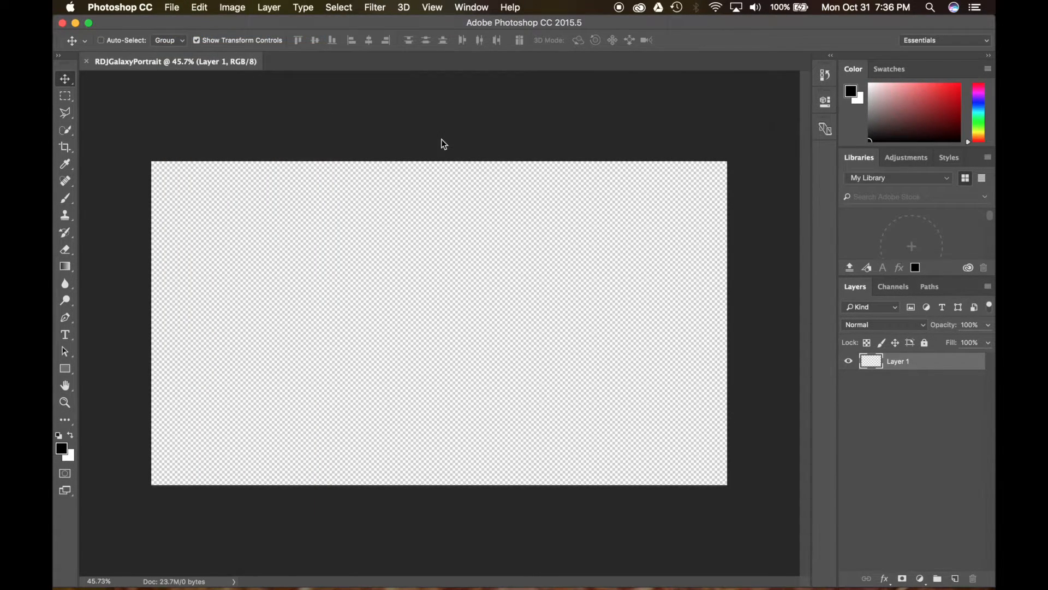
{"action": "left_click", "coordinate": [363, 131]}
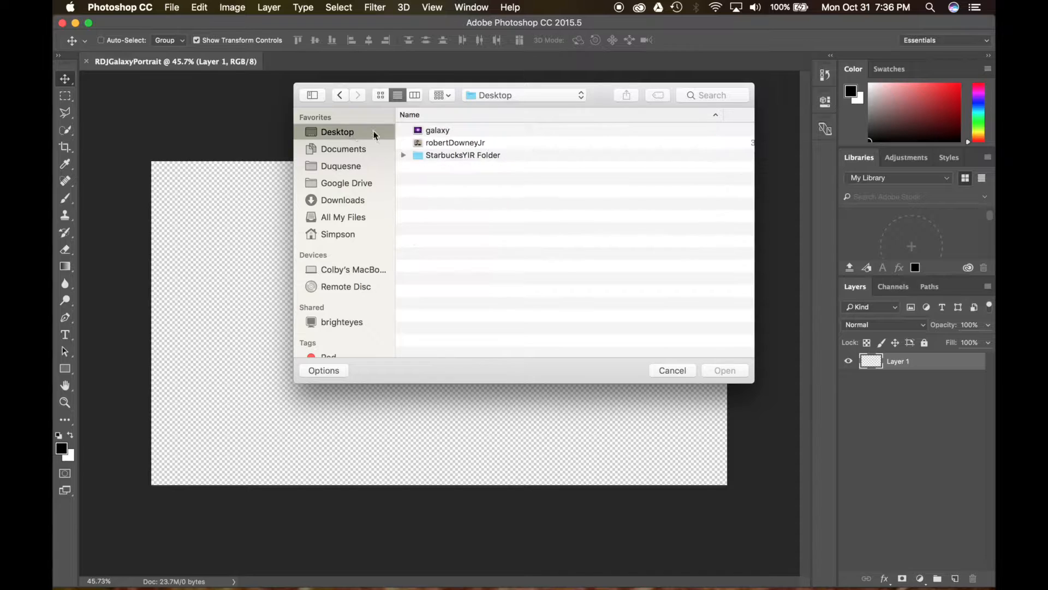
{"action": "left_click", "coordinate": [450, 130]}
{"action": "left_click", "coordinate": [451, 143], "text": "shift"}
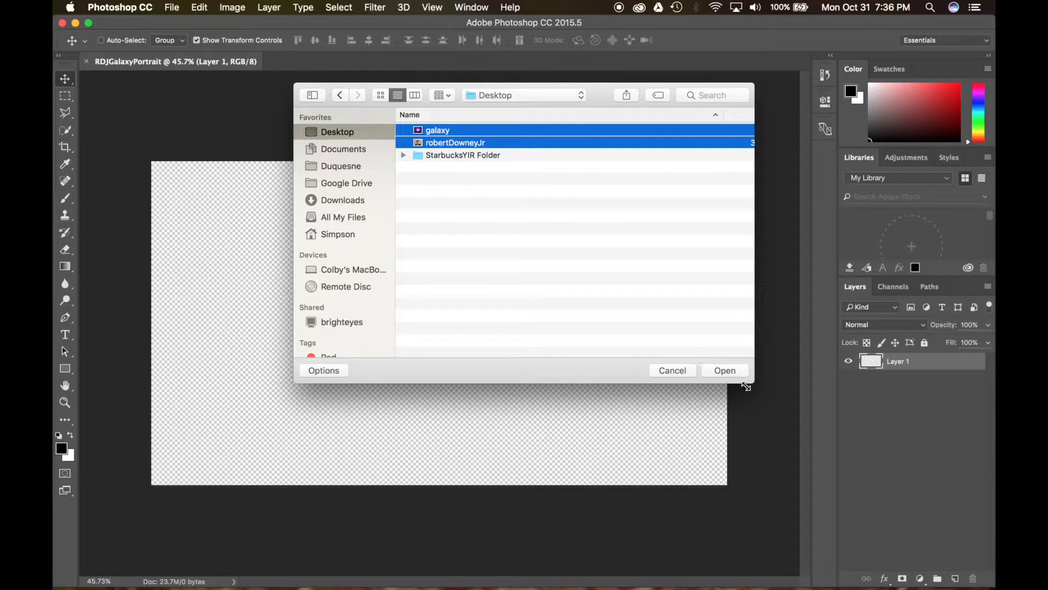
{"action": "left_click", "coordinate": [725, 371]}
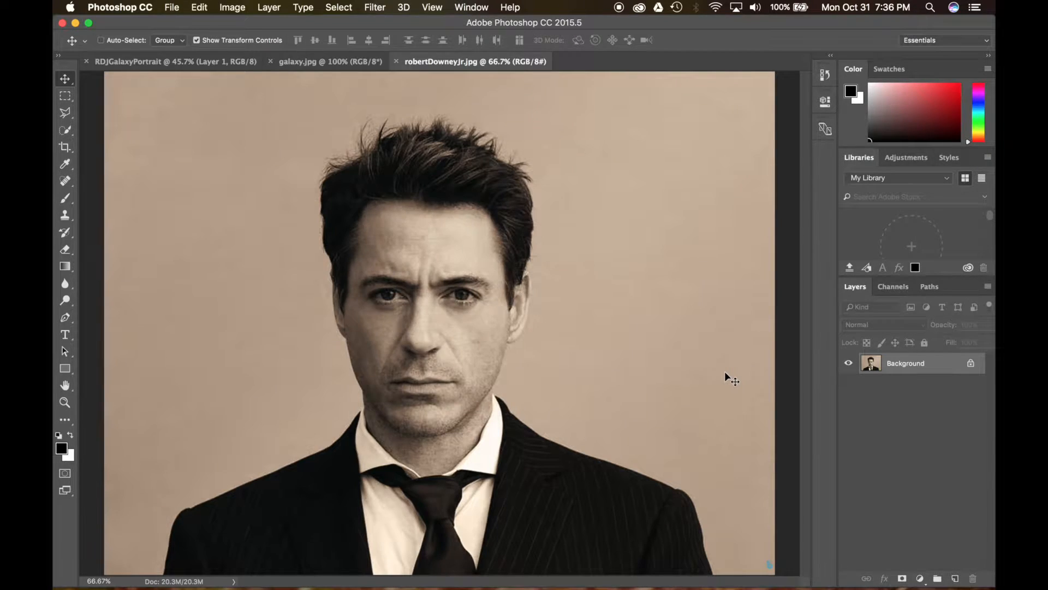
Add a Gradient fill layer with the black-to-white gradient to the RDJGalaxyPortrait document.
{"action": "left_click", "coordinate": [274, 68]}
{"action": "left_click", "coordinate": [193, 68]}
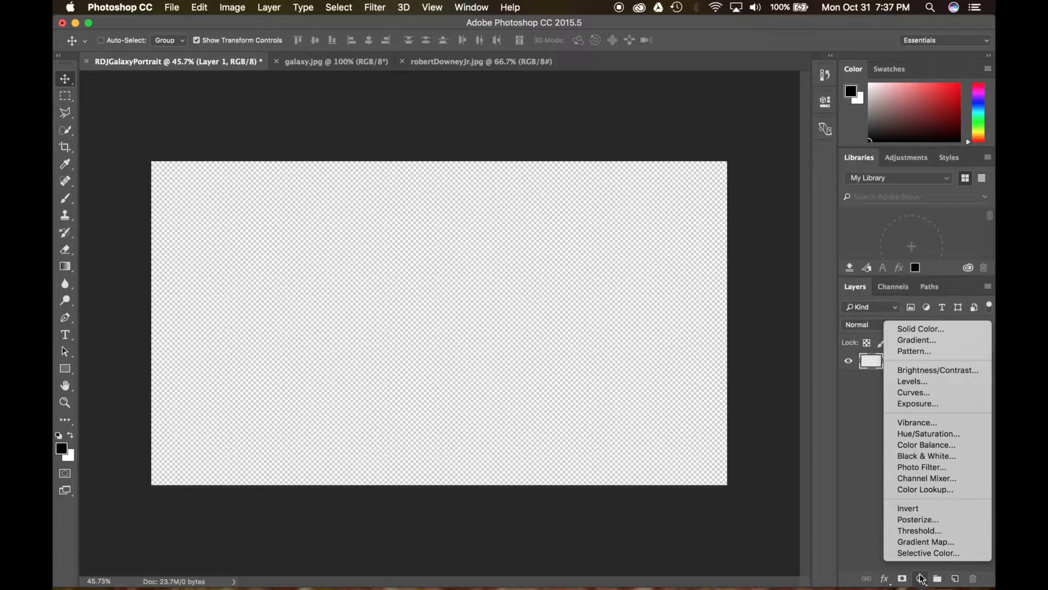
{"action": "left_click", "coordinate": [910, 339]}
{"action": "left_click", "coordinate": [547, 223]}
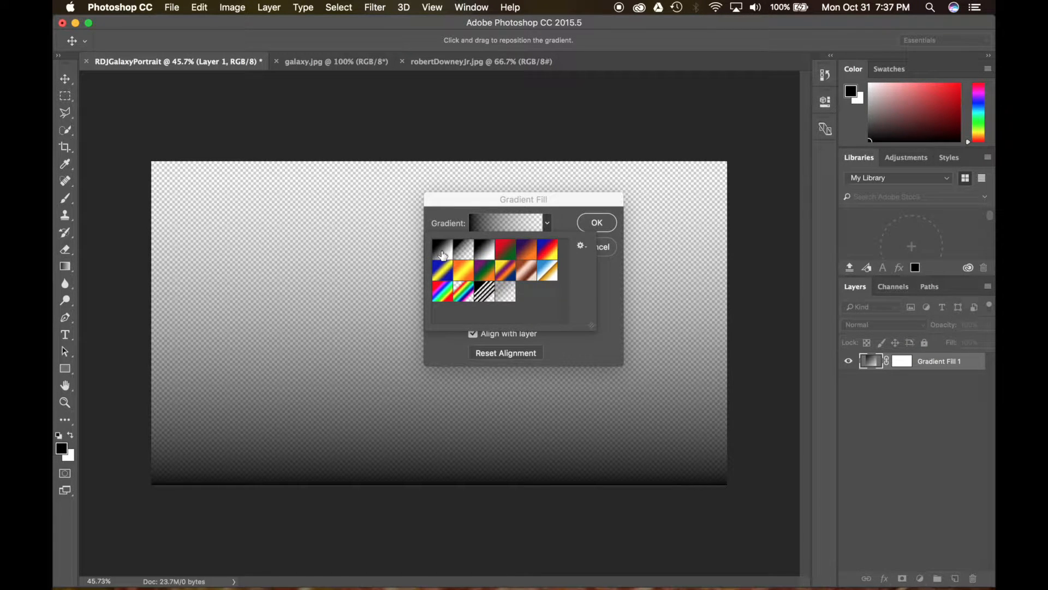
{"action": "left_click", "coordinate": [440, 255]}
{"action": "left_click", "coordinate": [547, 223]}
Make the gradient fill radial and reversed with a scale of 352%, and apply it.
{"action": "left_click", "coordinate": [505, 245]}
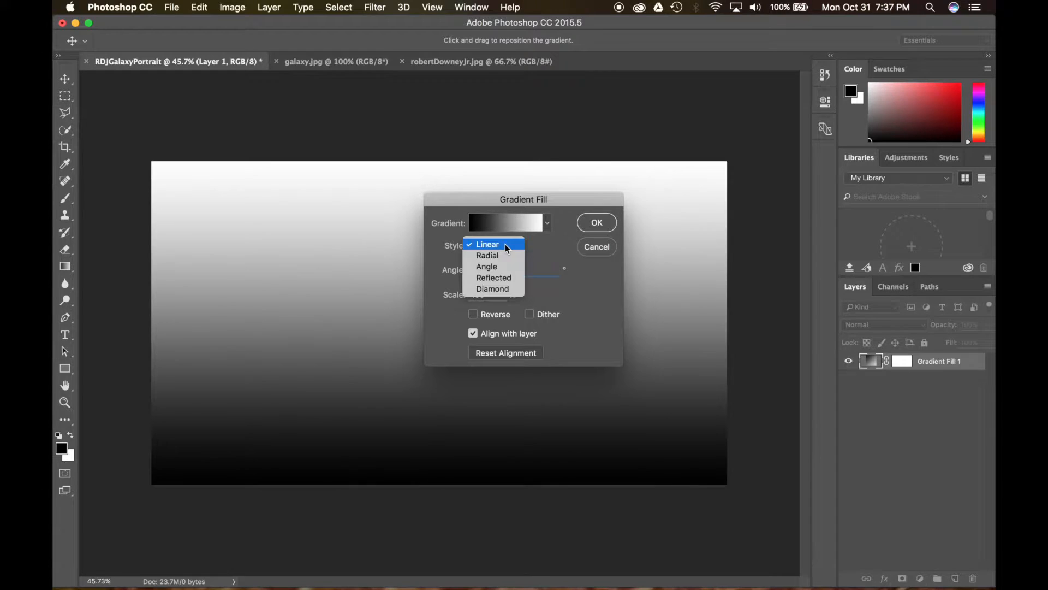
{"action": "left_click", "coordinate": [499, 255]}
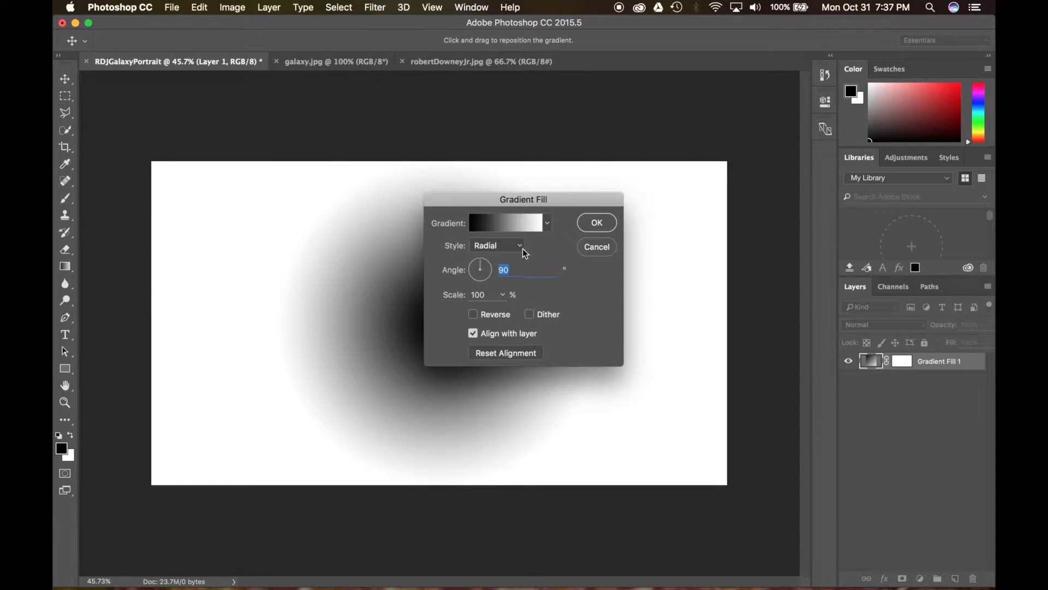
{"action": "left_click", "coordinate": [474, 315]}
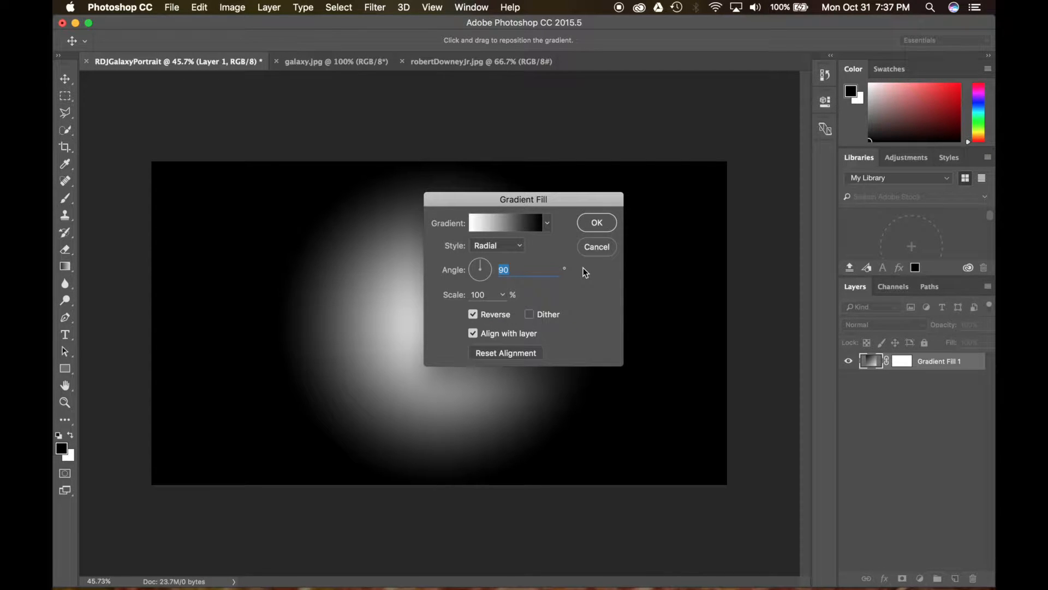
{"action": "left_click", "coordinate": [502, 295]}
{"action": "mouse_move", "coordinate": [501, 312]}
{"action": "left_mouse_down"}
{"action": "mouse_move", "coordinate": [529, 312]}
{"action": "mouse_move", "coordinate": [515, 310]}
{"action": "left_mouse_up"}
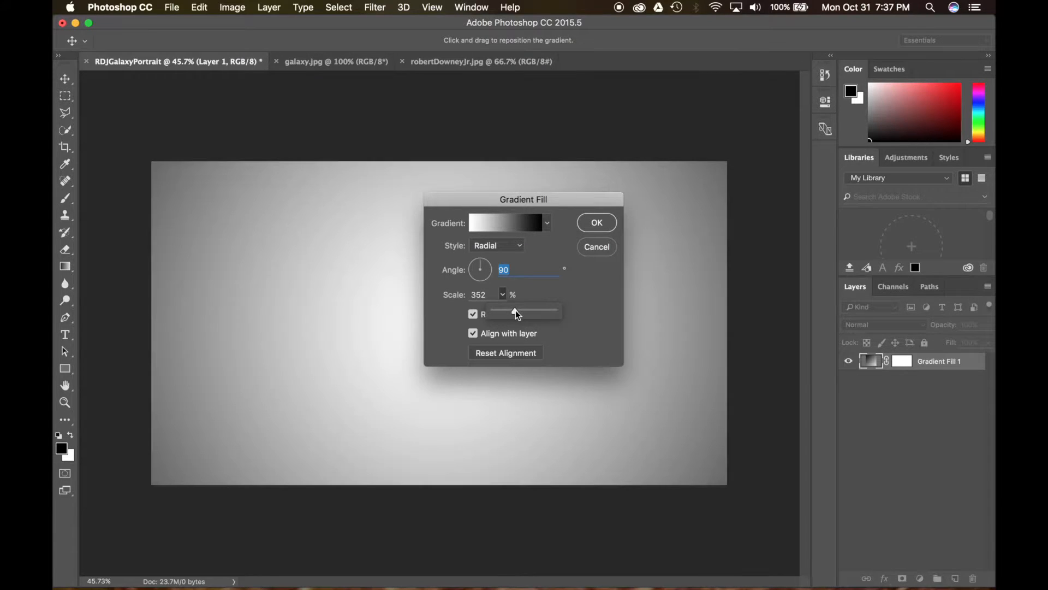
{"action": "left_click", "coordinate": [598, 223]}
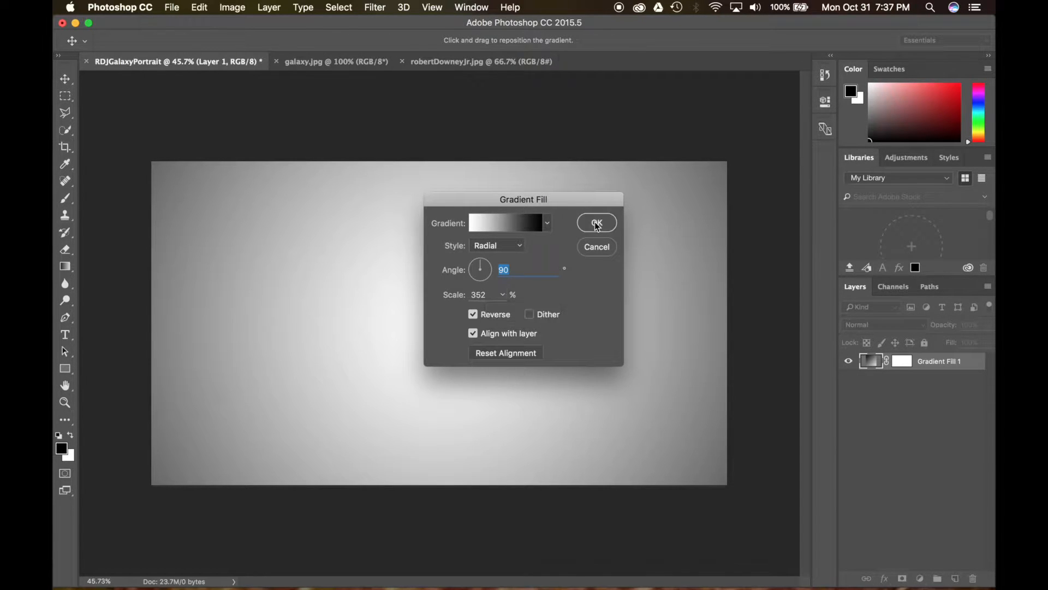
{"action": "left_click", "coordinate": [598, 224]}
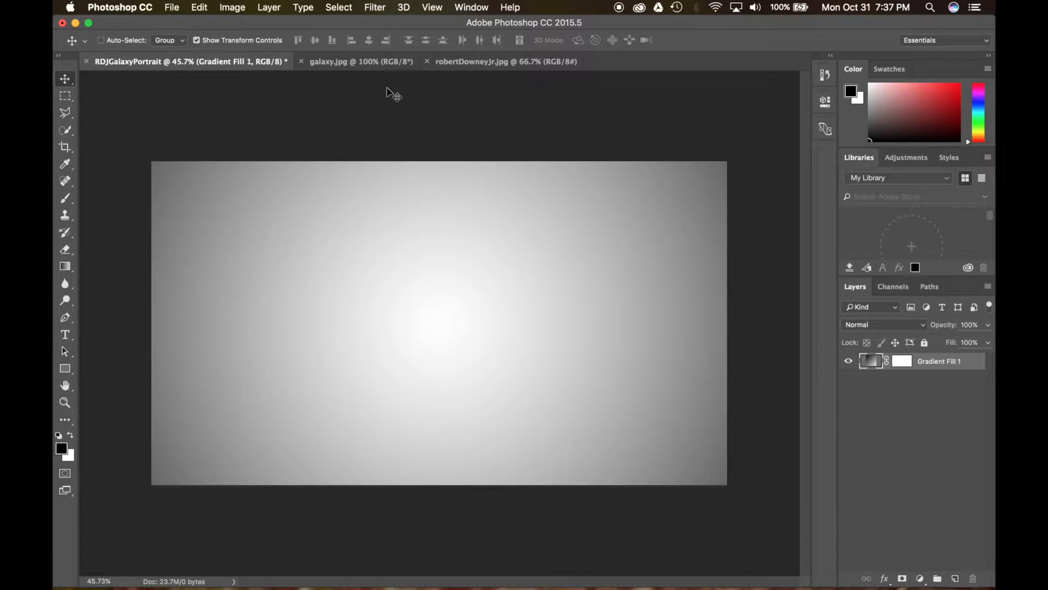
In the robertDowneyJr image, trace a closed Polygonal Lasso selection around the whole head, following the jaw, ears and outer edge of the hair.
{"action": "left_click", "coordinate": [460, 61]}
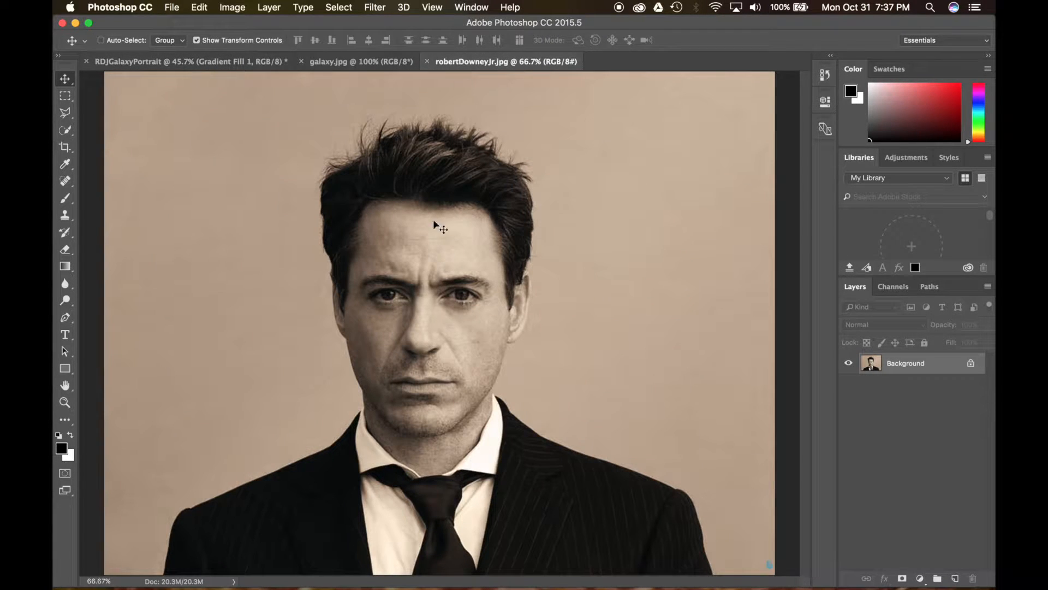
{"action": "scroll", "coordinate": [422, 338], "scroll_direction": "up", "scroll_amount": 2}
{"action": "scroll", "coordinate": [422, 338], "scroll_direction": "up", "scroll_amount": 2}
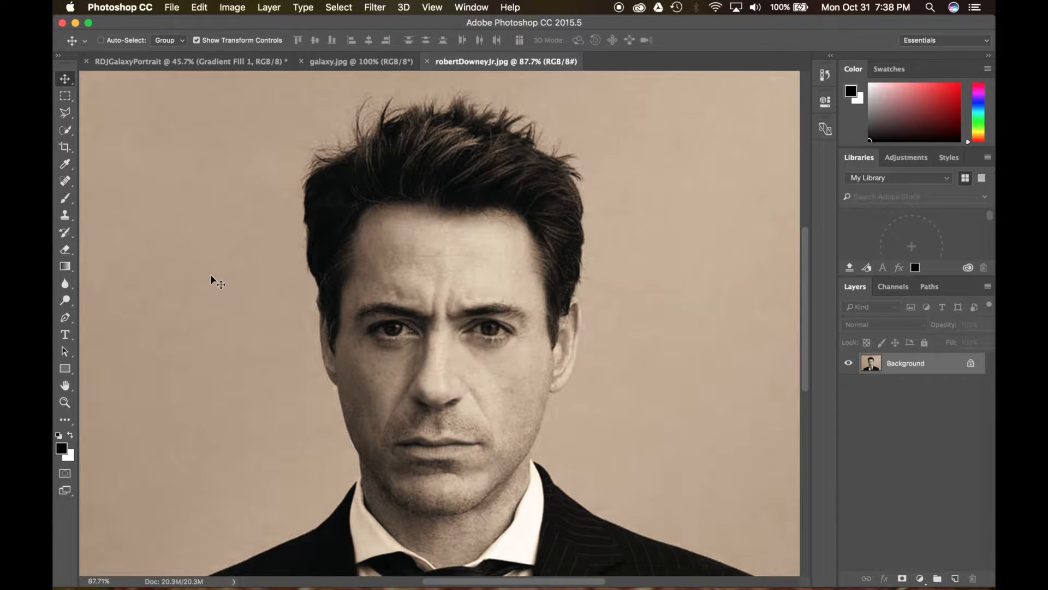
{"action": "left_click", "coordinate": [66, 113]}
{"action": "left_click", "coordinate": [67, 113]}
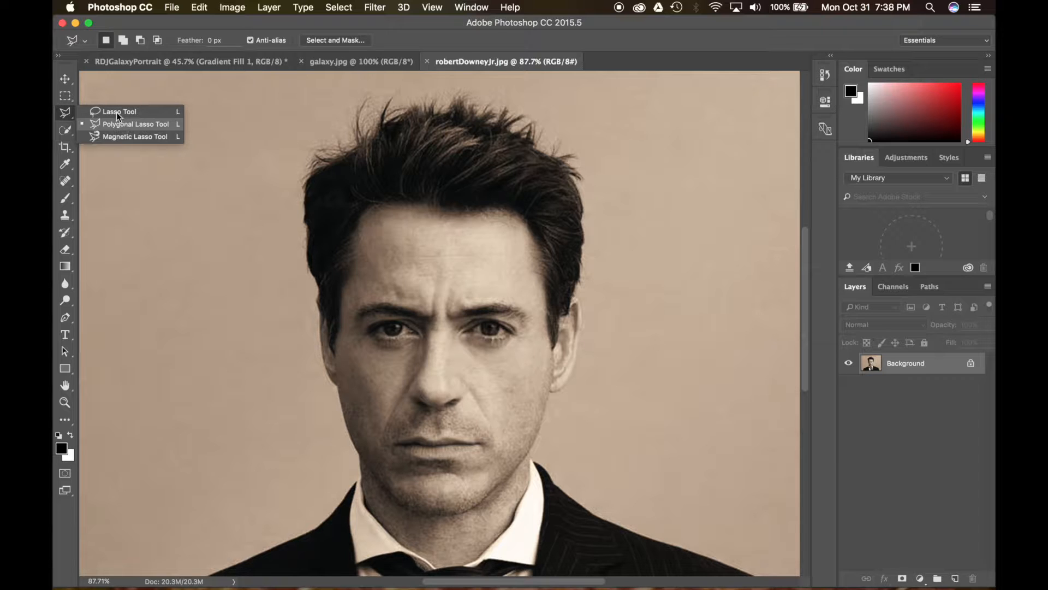
{"action": "left_click", "coordinate": [116, 112]}
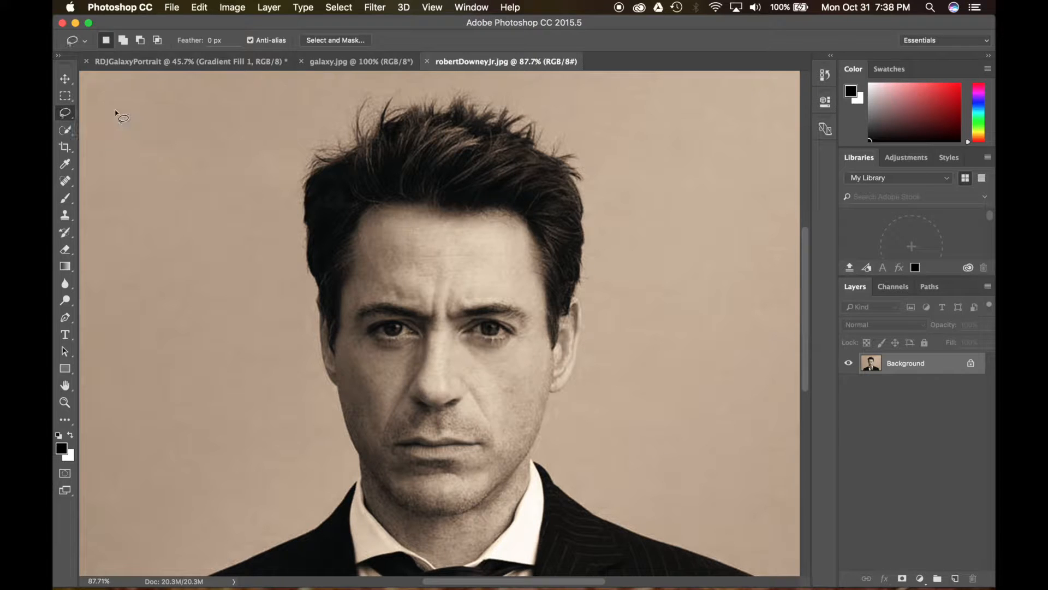
{"action": "right_click", "coordinate": [66, 116]}
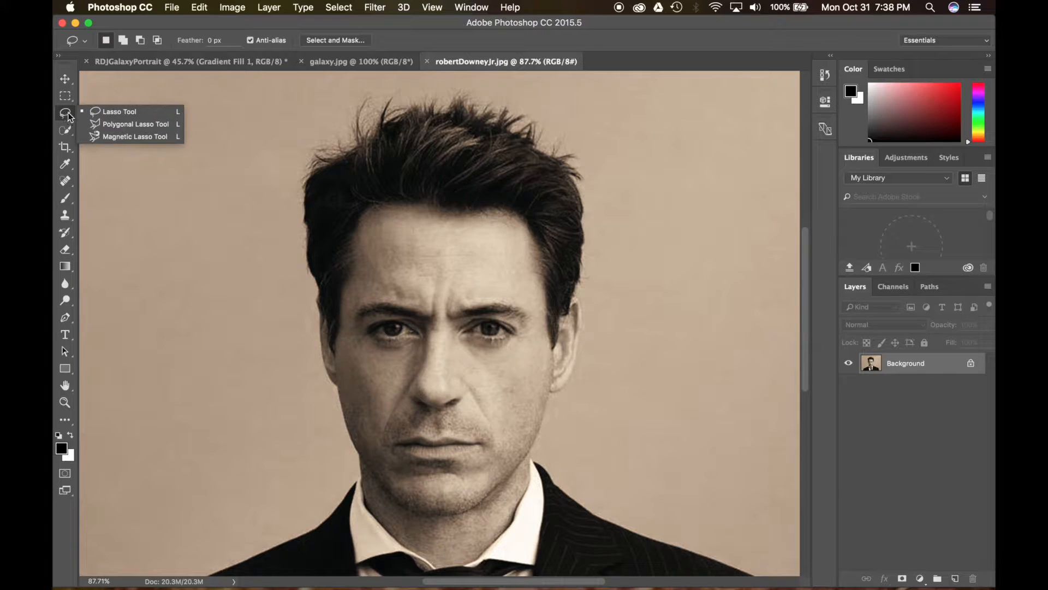
{"action": "left_click", "coordinate": [108, 124]}
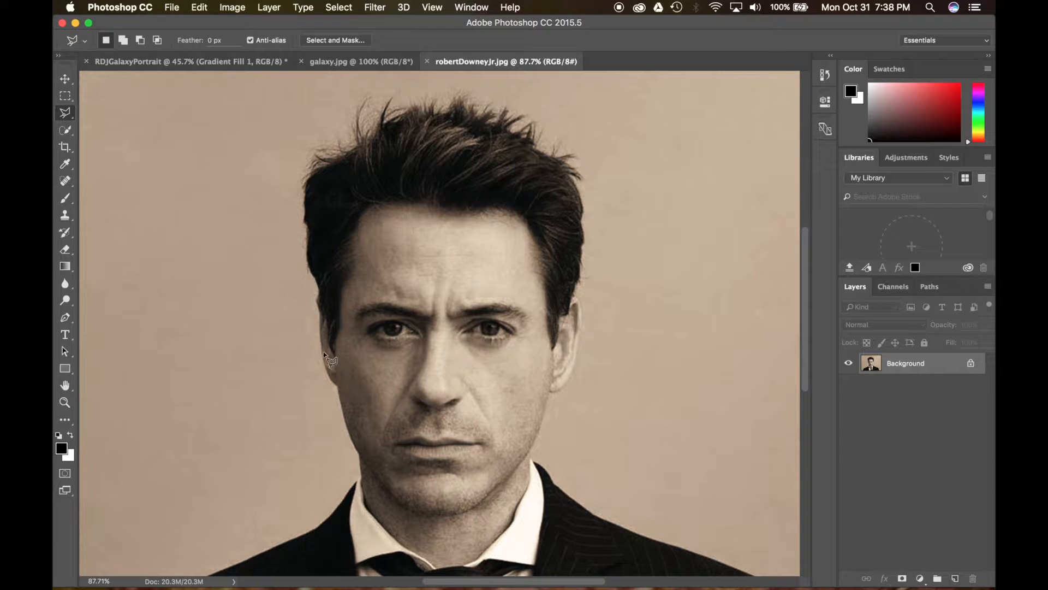
{"action": "left_click", "coordinate": [323, 374]}
{"action": "left_click", "coordinate": [335, 392]}
{"action": "left_click", "coordinate": [359, 464]}
{"action": "left_click", "coordinate": [434, 523]}
{"action": "left_click", "coordinate": [479, 513]}
{"action": "left_click", "coordinate": [531, 460]}
{"action": "left_click", "coordinate": [553, 397]}
{"action": "left_click", "coordinate": [572, 386]}
{"action": "left_click", "coordinate": [585, 335]}
{"action": "left_click", "coordinate": [580, 291]}
{"action": "left_click", "coordinate": [592, 243]}
{"action": "left_click", "coordinate": [581, 160]}
{"action": "left_click", "coordinate": [570, 143]}
{"action": "left_click", "coordinate": [542, 116]}
{"action": "left_click", "coordinate": [444, 85]}
{"action": "left_click", "coordinate": [355, 95]}
{"action": "left_click", "coordinate": [340, 131]}
{"action": "left_click", "coordinate": [304, 146]}
{"action": "left_click", "coordinate": [298, 200]}
{"action": "left_click", "coordinate": [301, 250]}
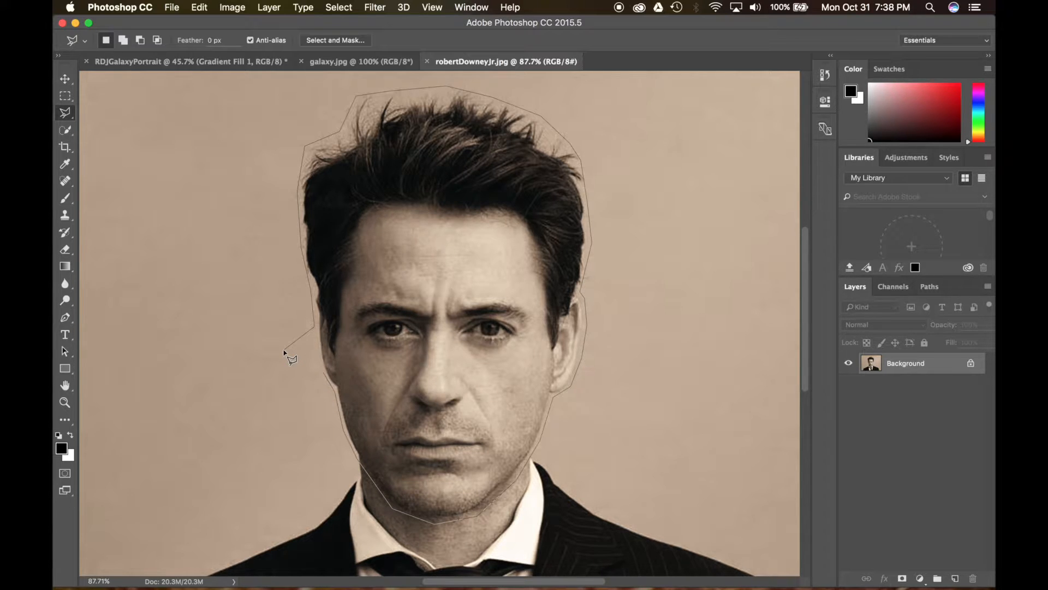
{"action": "left_click", "coordinate": [324, 375]}
Try a Threshold adjustment on the selected head, lowering the threshold level to 61.
{"action": "left_click", "coordinate": [231, 6]}
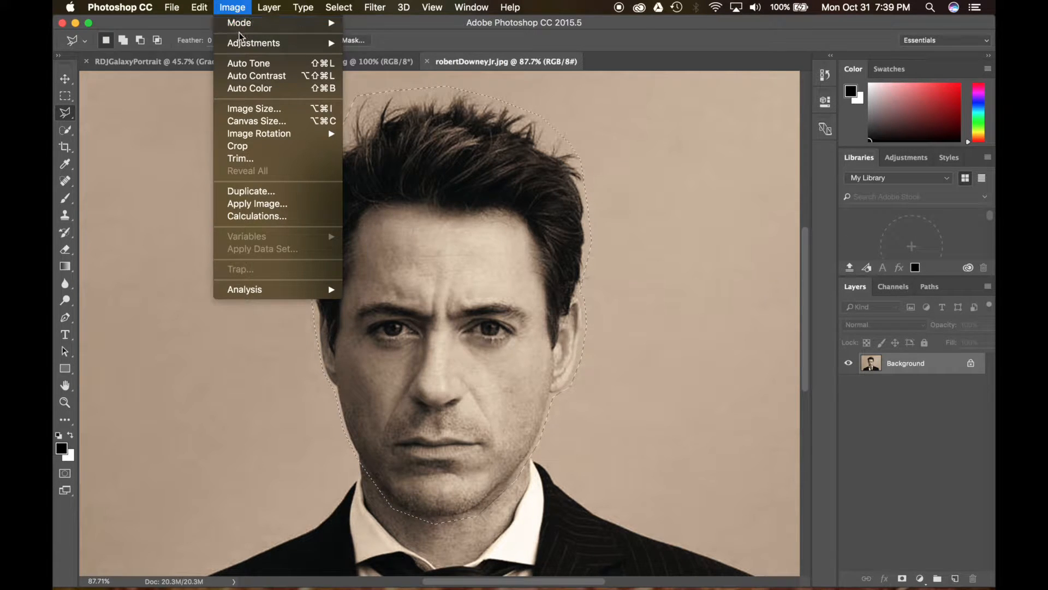
{"action": "mouse_move", "coordinate": [261, 43]}
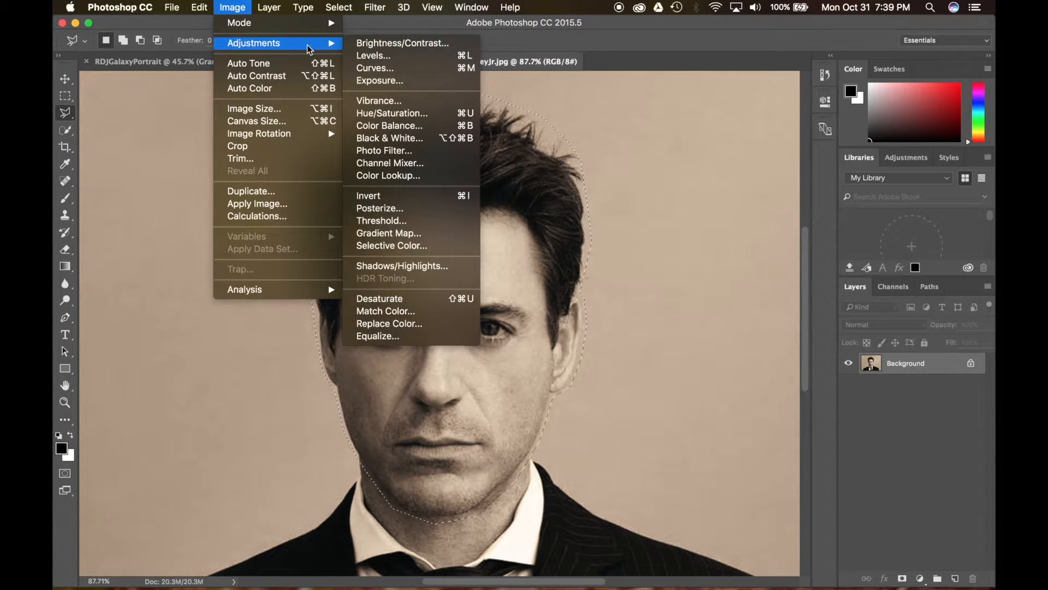
{"action": "left_click", "coordinate": [391, 221]}
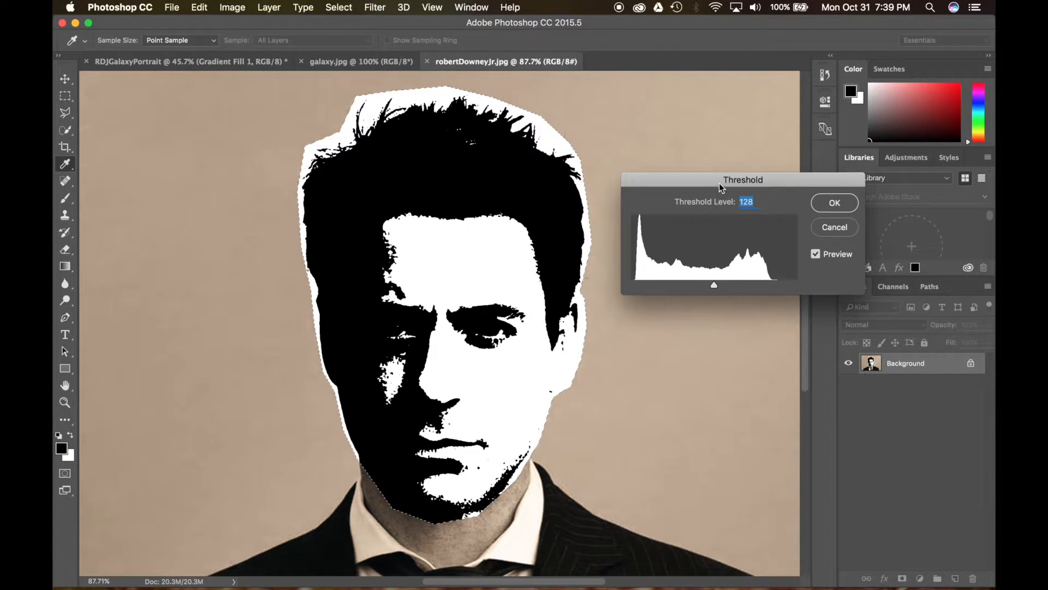
{"action": "left_click_drag", "start_coordinate": [719, 182], "coordinate": [727, 158]}
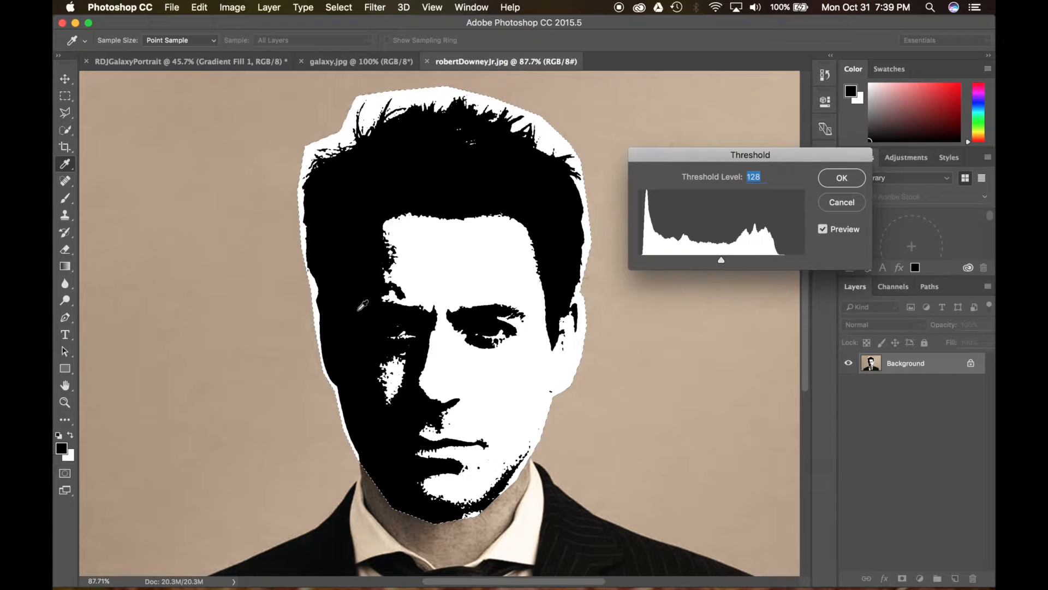
{"action": "left_click_drag", "start_coordinate": [721, 261], "coordinate": [685, 260]}
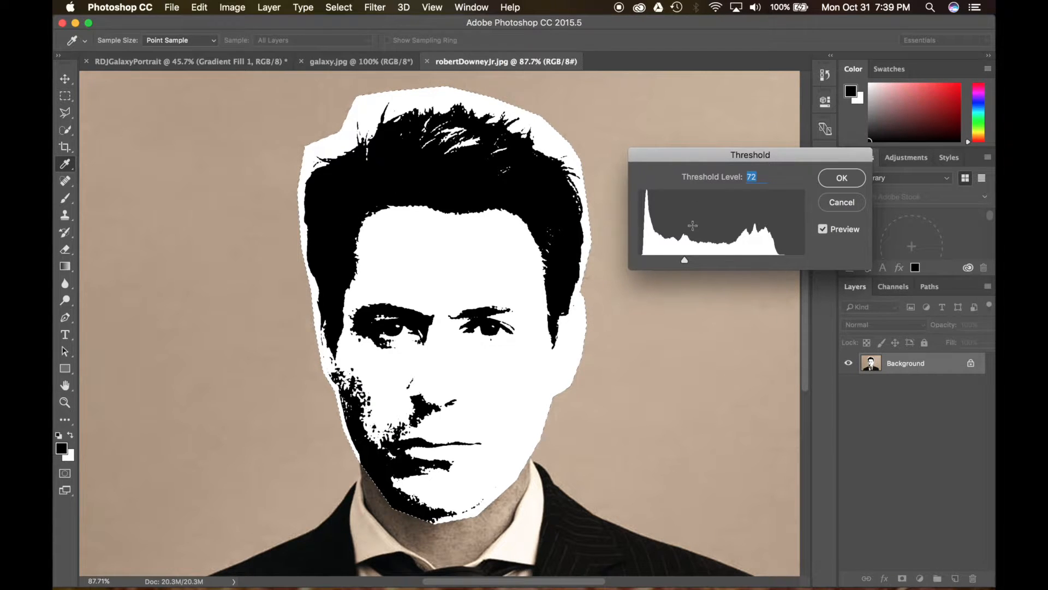
{"action": "mouse_move", "coordinate": [684, 260]}
{"action": "left_mouse_down"}
{"action": "mouse_move", "coordinate": [718, 258]}
{"action": "mouse_move", "coordinate": [679, 258]}
{"action": "left_mouse_up"}
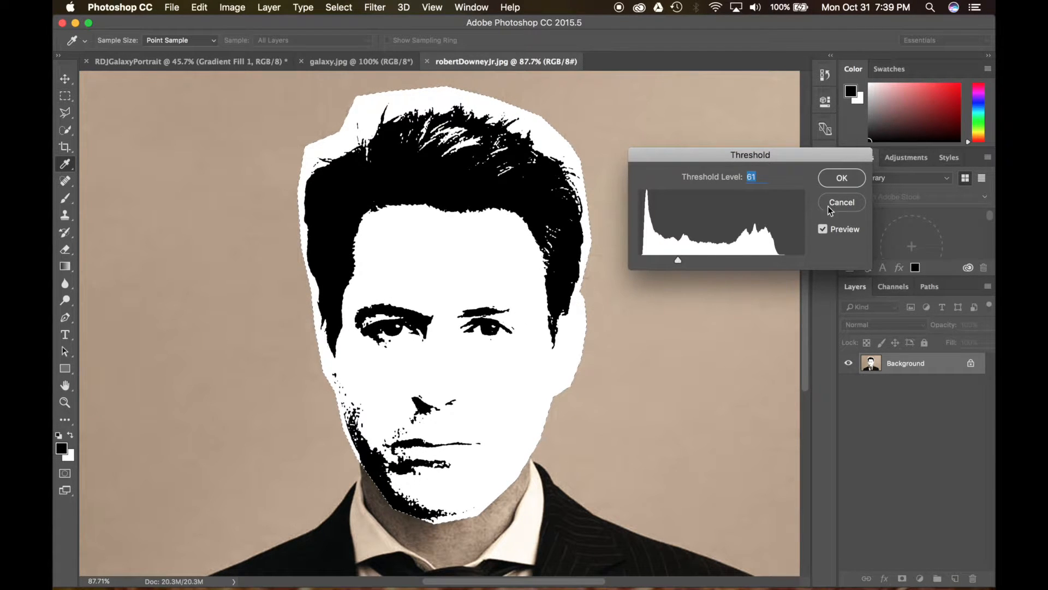
{"action": "left_click", "coordinate": [840, 202]}
{"action": "key", "text": "l"}
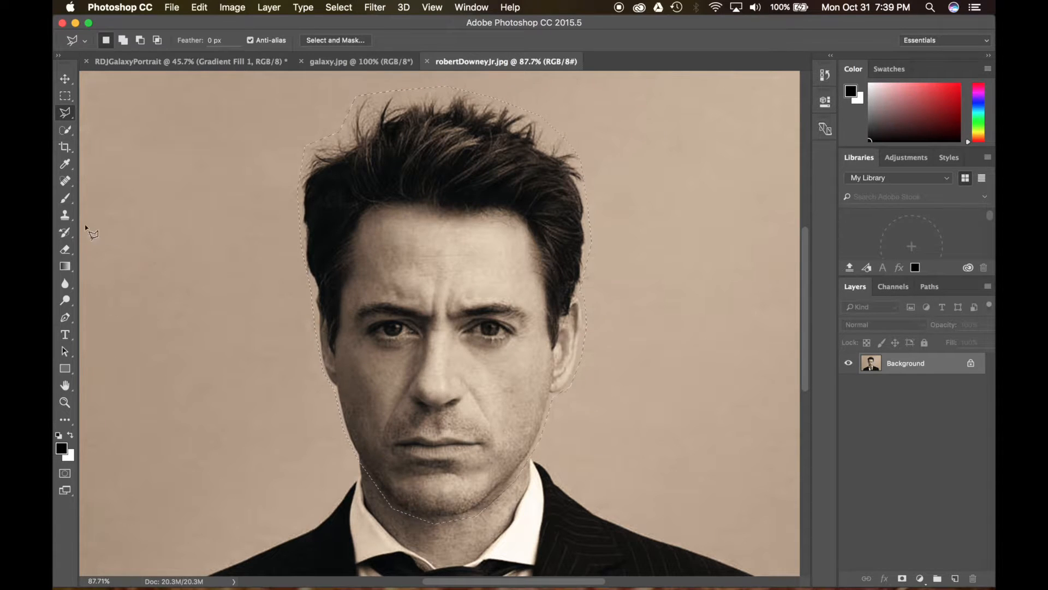
{"action": "left_click_drag", "start_coordinate": [65, 301], "coordinate": [110, 302]}
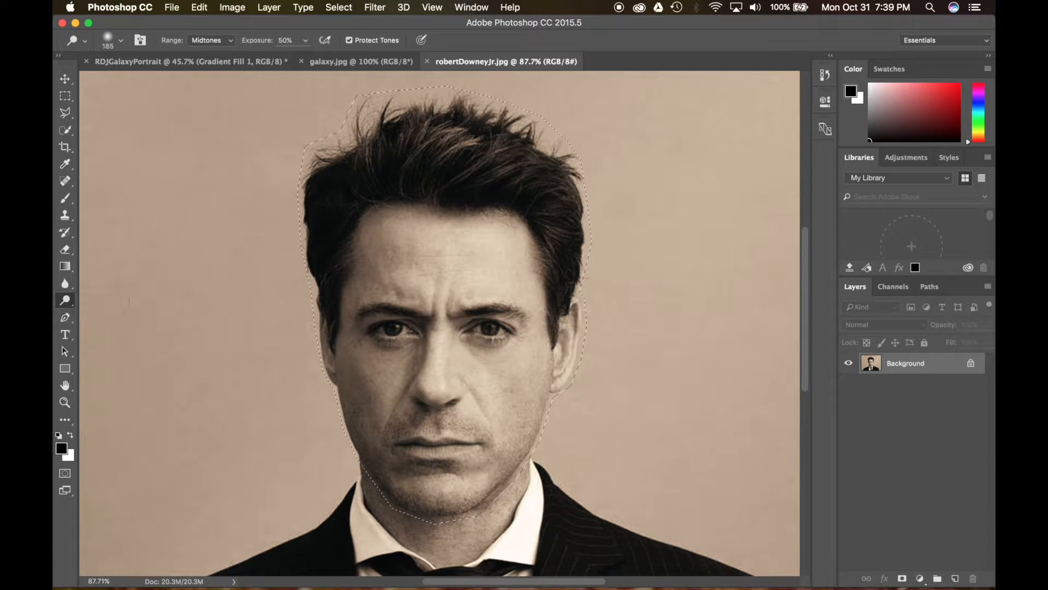
{"action": "left_click_drag", "start_coordinate": [544, 428], "coordinate": [542, 433]}
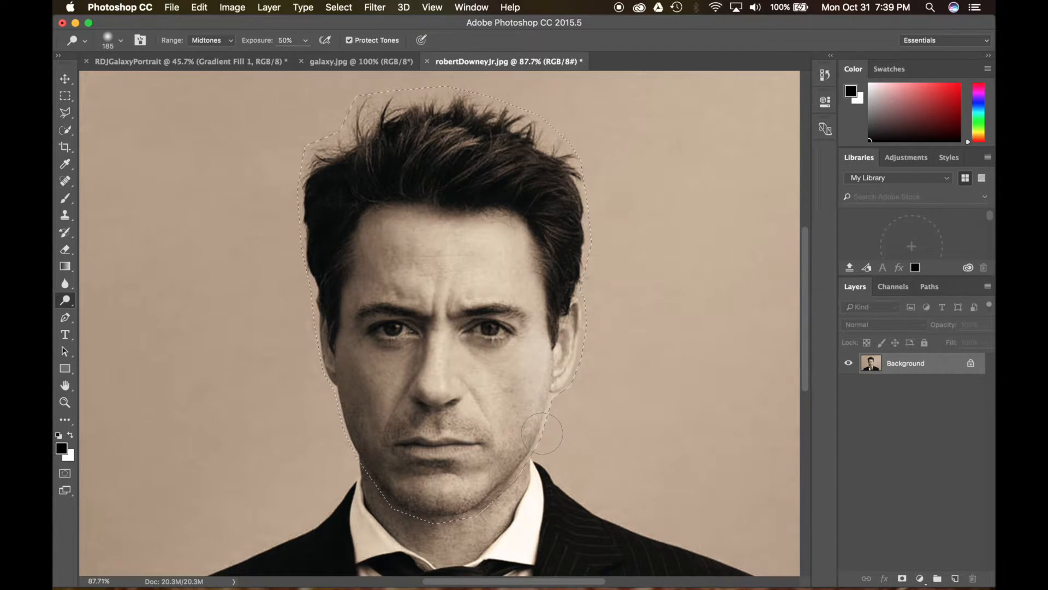
{"action": "key", "text": "super+z"}
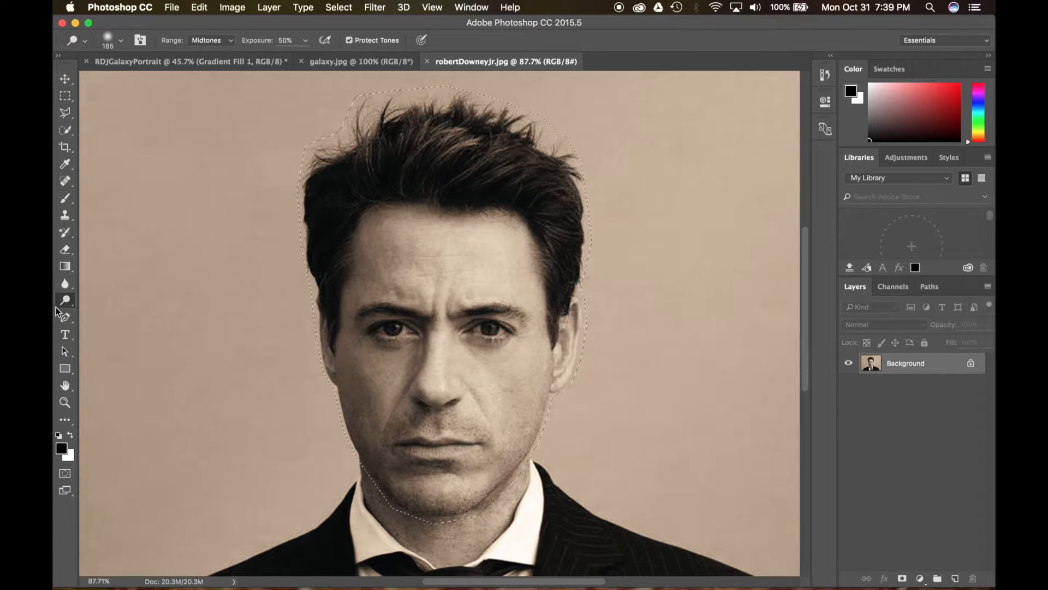
Darken the brighter side of the selected face, from temple and ear down the cheek to the jaw, with a 396 px Burn tool.
{"action": "left_click_drag", "start_coordinate": [63, 302], "coordinate": [106, 312]}
{"action": "scroll", "coordinate": [622, 328], "scroll_direction": "down", "scroll_amount": 3}
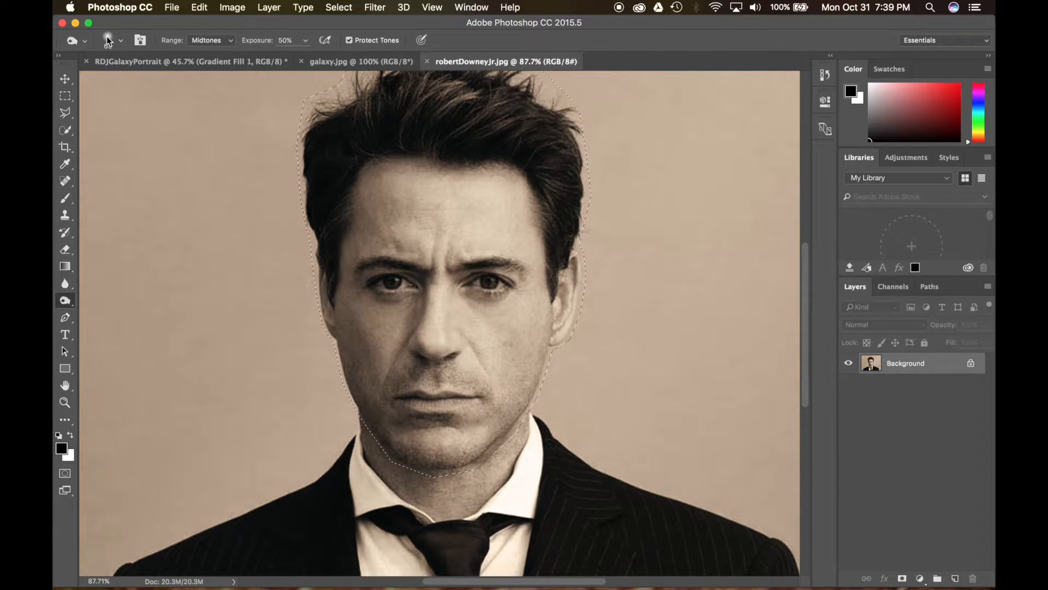
{"action": "left_click", "coordinate": [120, 40]}
{"action": "left_click_drag", "start_coordinate": [167, 82], "coordinate": [195, 83]}
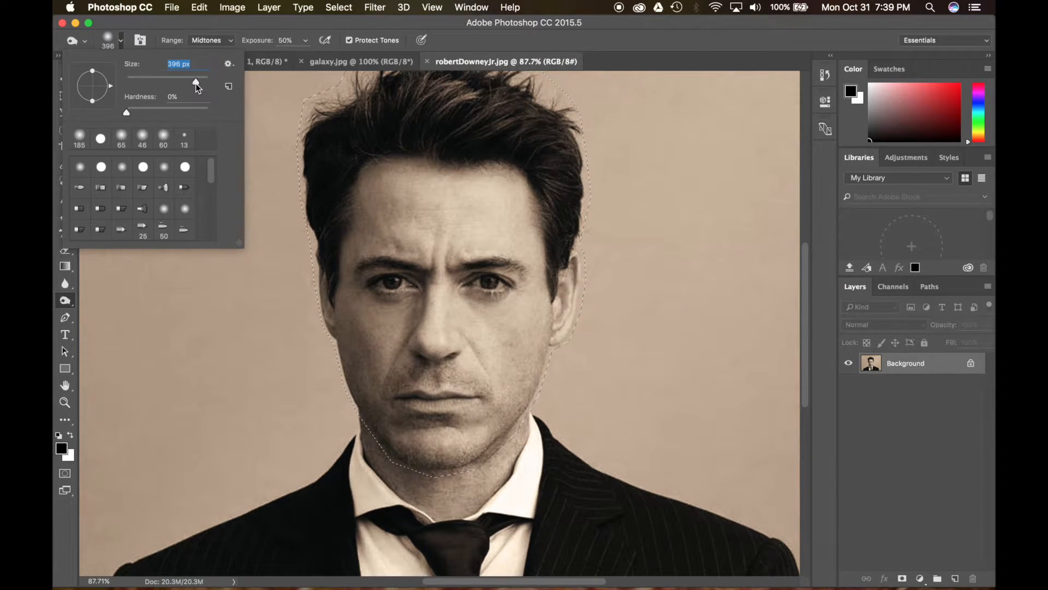
{"action": "left_click", "coordinate": [125, 43]}
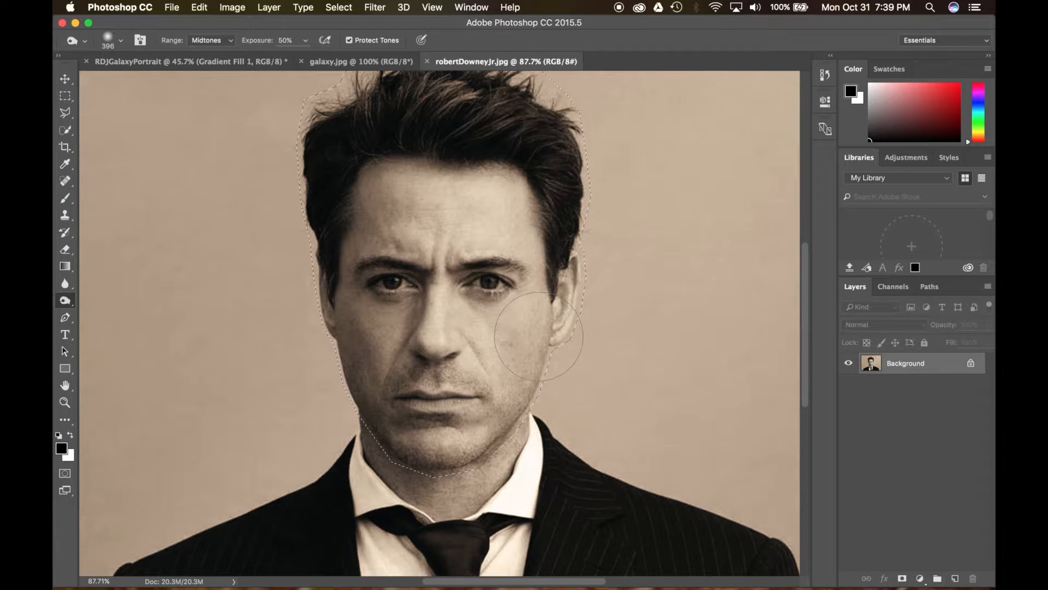
{"action": "mouse_move", "coordinate": [448, 415]}
{"action": "left_mouse_down"}
{"action": "mouse_move", "coordinate": [492, 355]}
{"action": "mouse_move", "coordinate": [551, 306]}
{"action": "mouse_move", "coordinate": [522, 278]}
{"action": "left_mouse_up"}
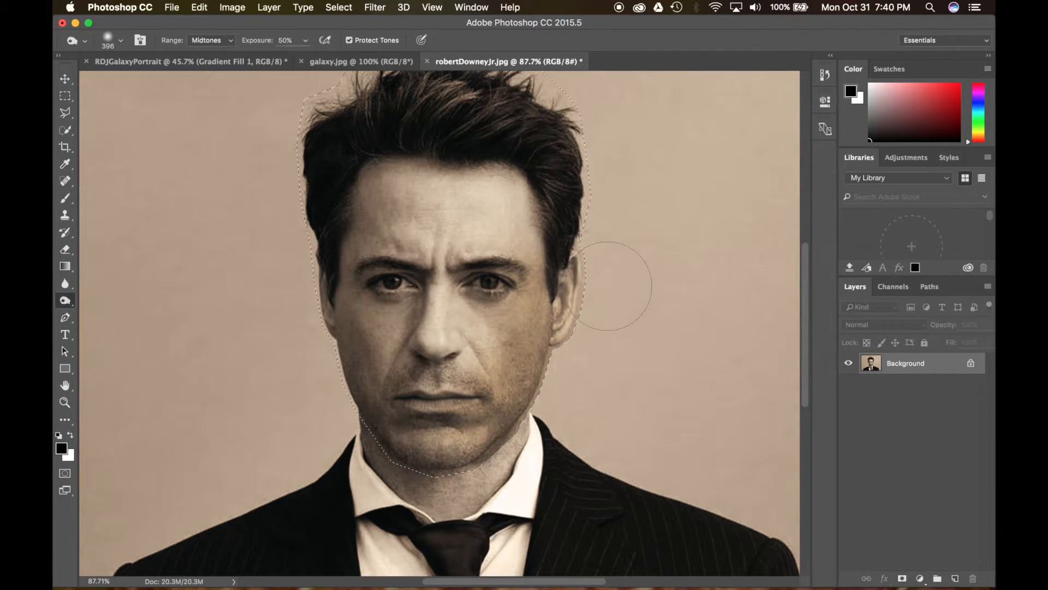
{"action": "left_click_drag", "start_coordinate": [561, 237], "coordinate": [549, 188]}
{"action": "left_click_drag", "start_coordinate": [555, 232], "coordinate": [524, 150]}
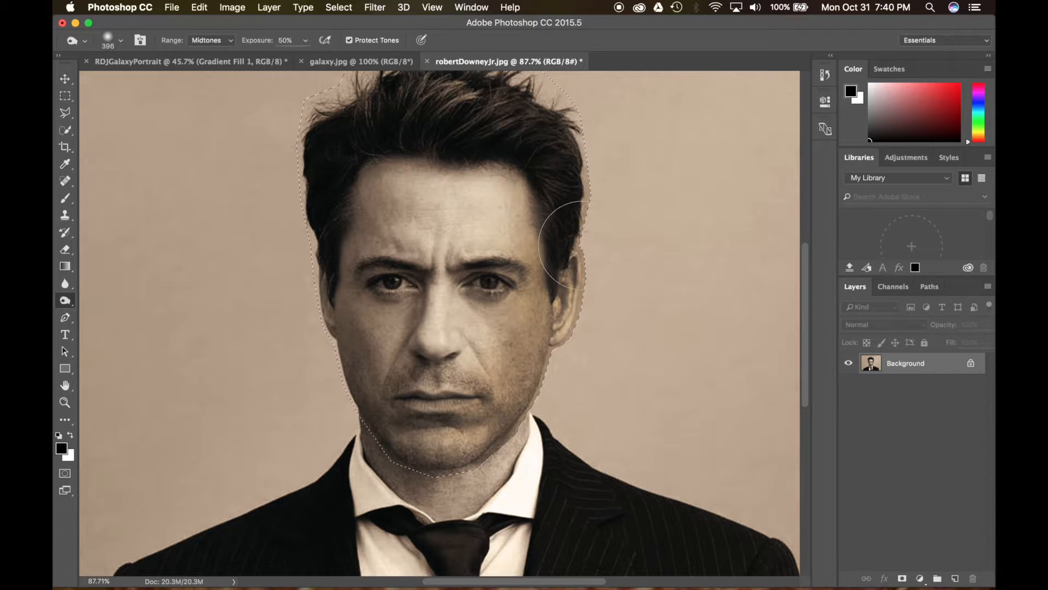
{"action": "left_click_drag", "start_coordinate": [587, 293], "coordinate": [523, 430]}
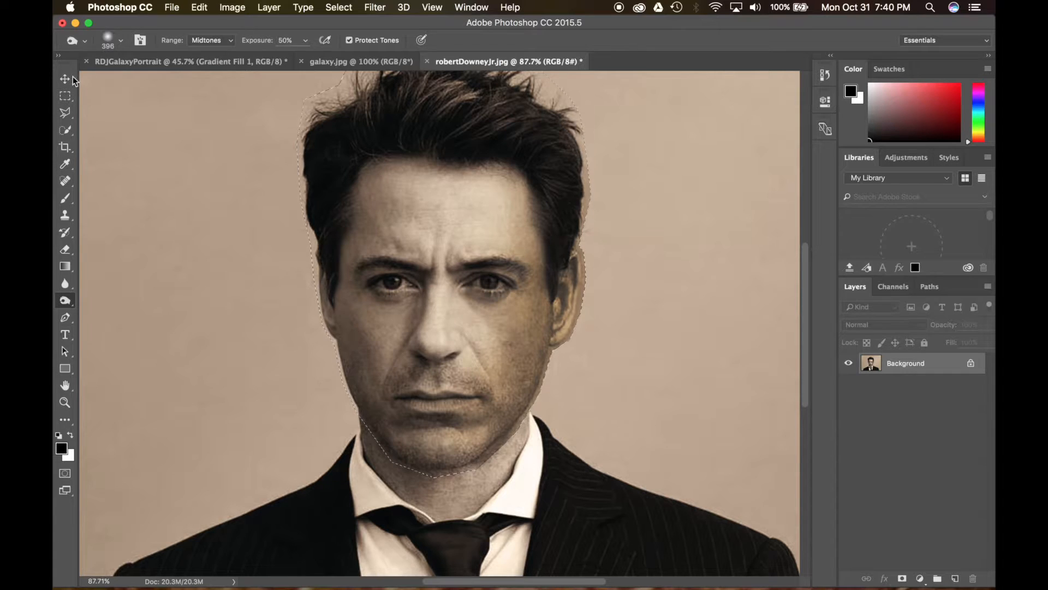
Apply a Threshold adjustment with level 74 to the selected head.
{"action": "left_click", "coordinate": [232, 7]}
{"action": "mouse_move", "coordinate": [268, 45]}
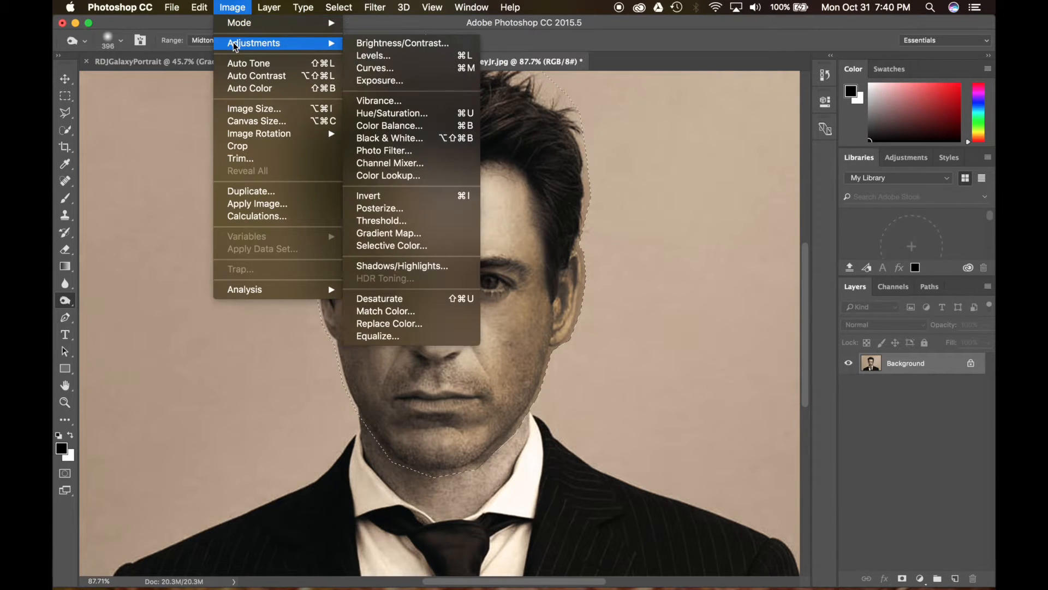
{"action": "left_click", "coordinate": [396, 221]}
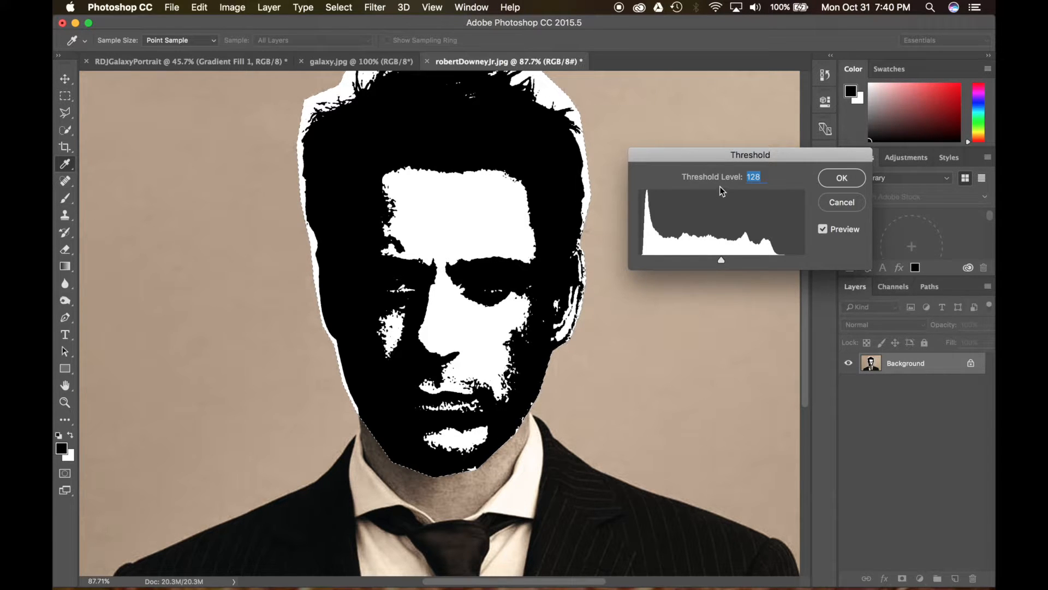
{"action": "left_click_drag", "start_coordinate": [722, 260], "coordinate": [691, 262]}
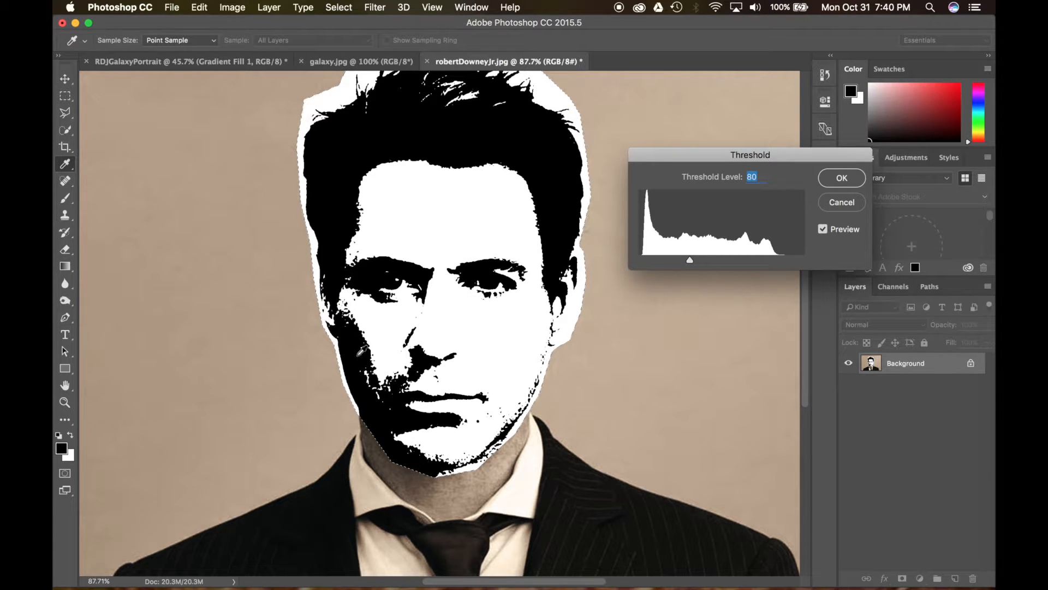
{"action": "left_click_drag", "start_coordinate": [689, 261], "coordinate": [686, 261]}
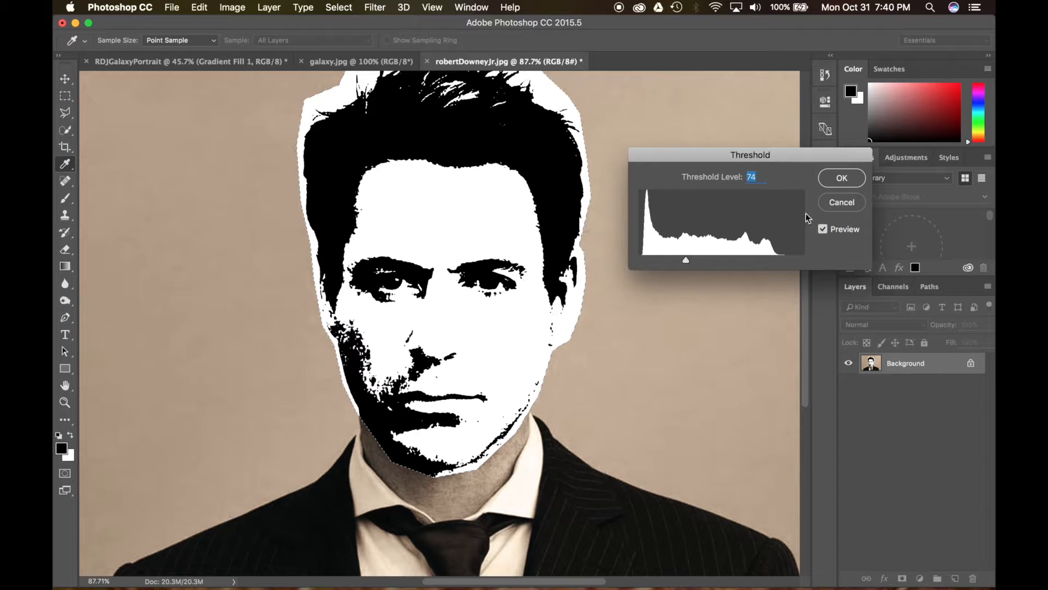
{"action": "left_click", "coordinate": [844, 179]}
{"action": "key", "text": "o"}
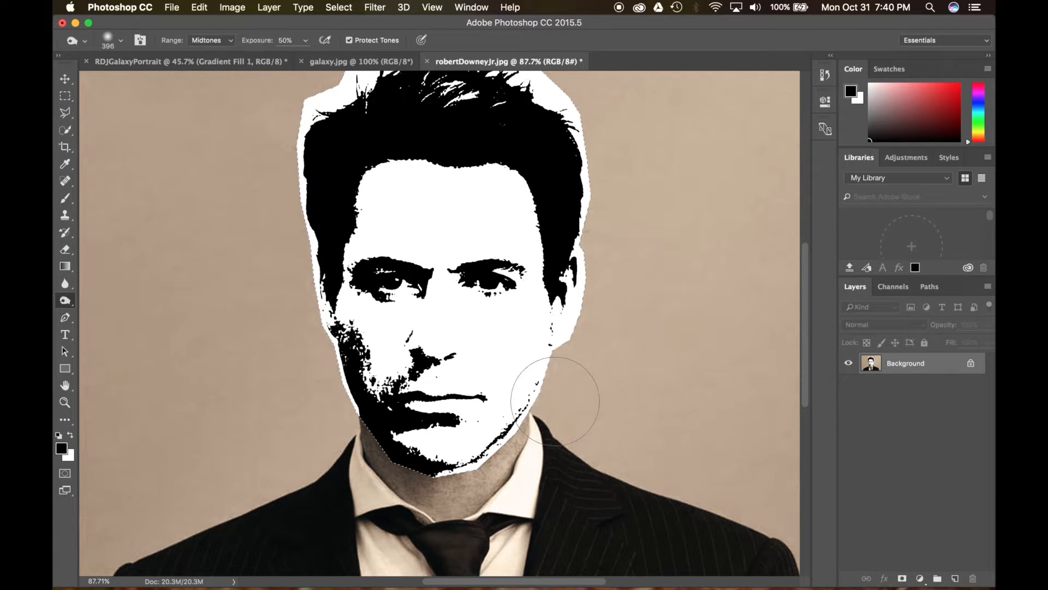
Select the black areas of the thresholded head with Color Range, sampling black in the image at fuzziness 0 and range 100%.
{"action": "left_click", "coordinate": [339, 7]}
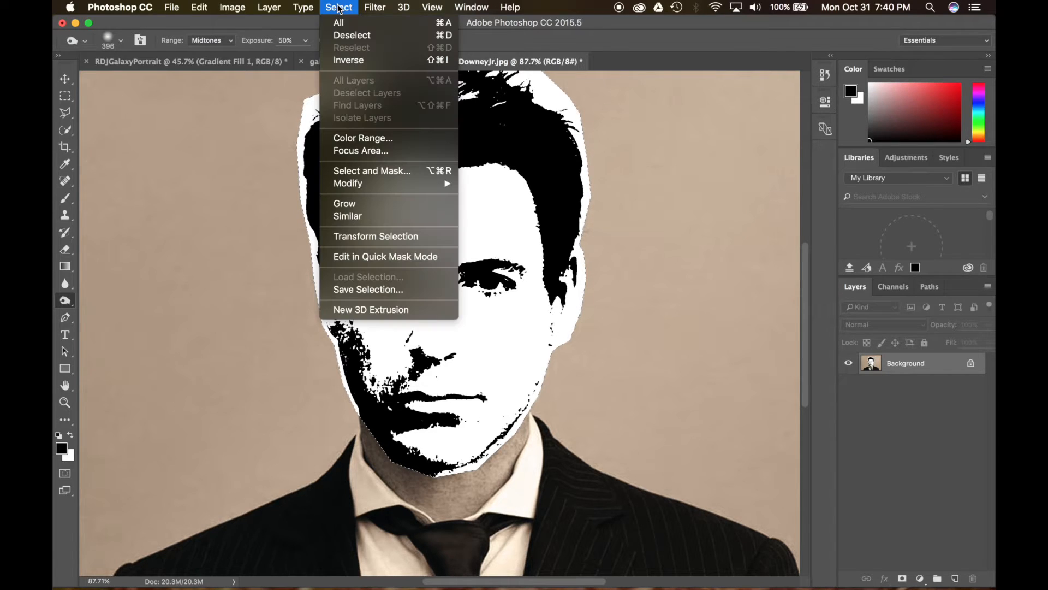
{"action": "left_click", "coordinate": [370, 139]}
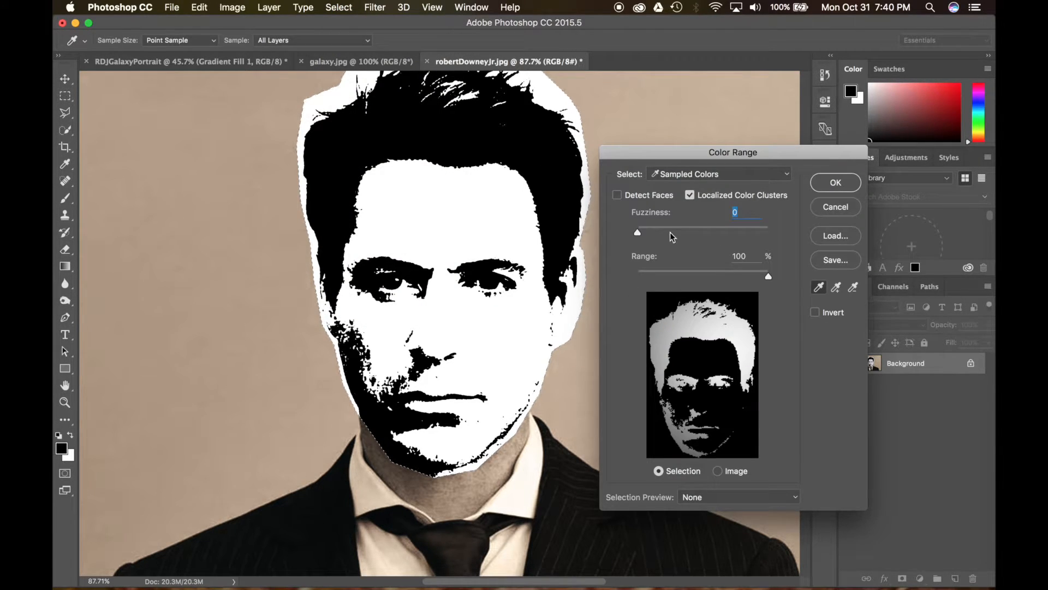
{"action": "left_click_drag", "start_coordinate": [638, 232], "coordinate": [687, 225]}
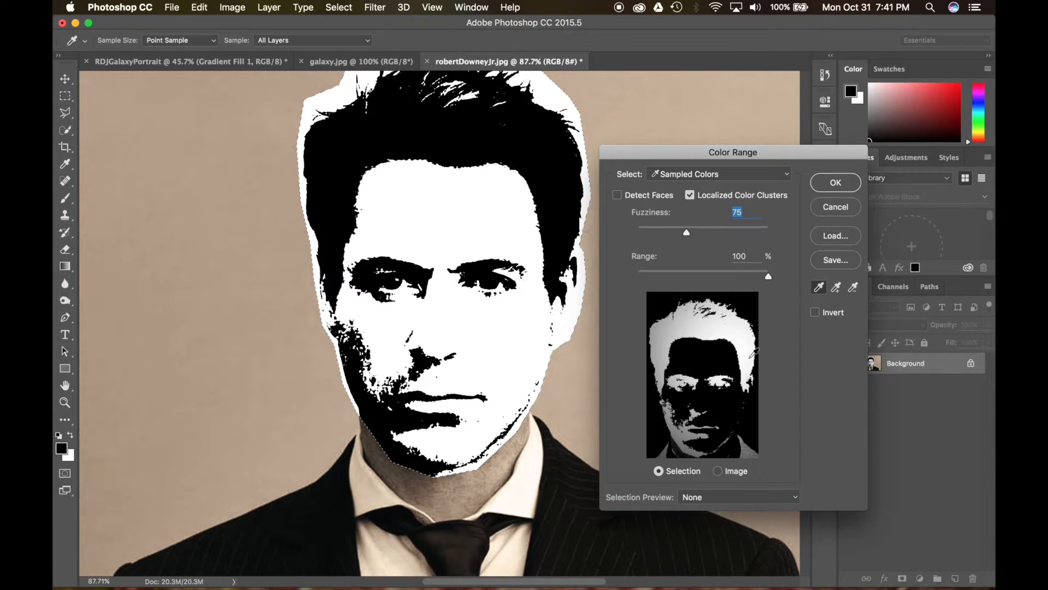
{"action": "scroll", "coordinate": [716, 402], "scroll_direction": "down", "scroll_amount": 5}
{"action": "scroll", "coordinate": [716, 401], "scroll_direction": "up", "scroll_amount": 4}
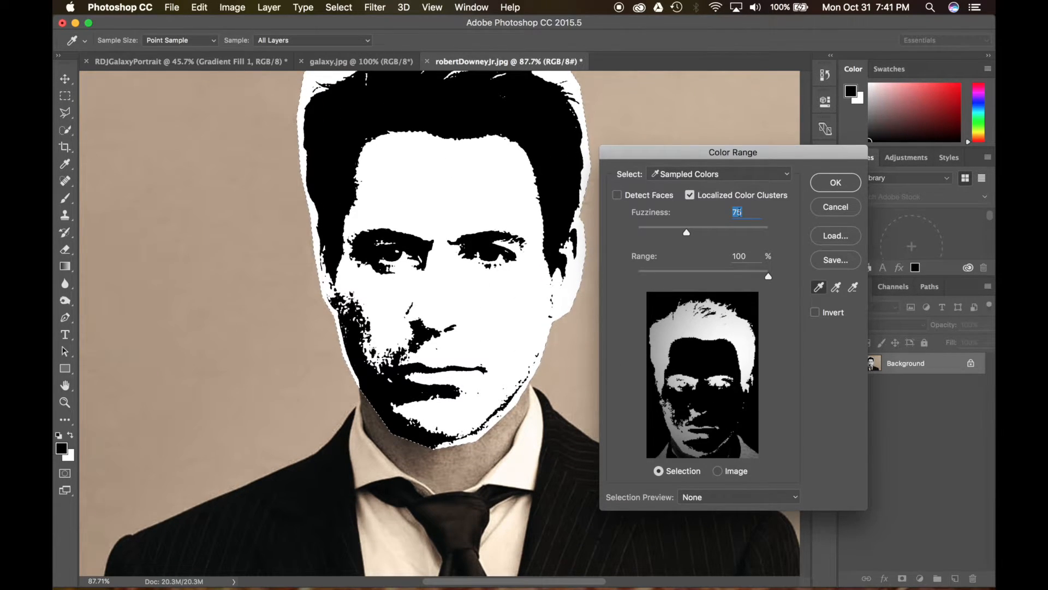
{"action": "left_click_drag", "start_coordinate": [685, 235], "coordinate": [621, 233]}
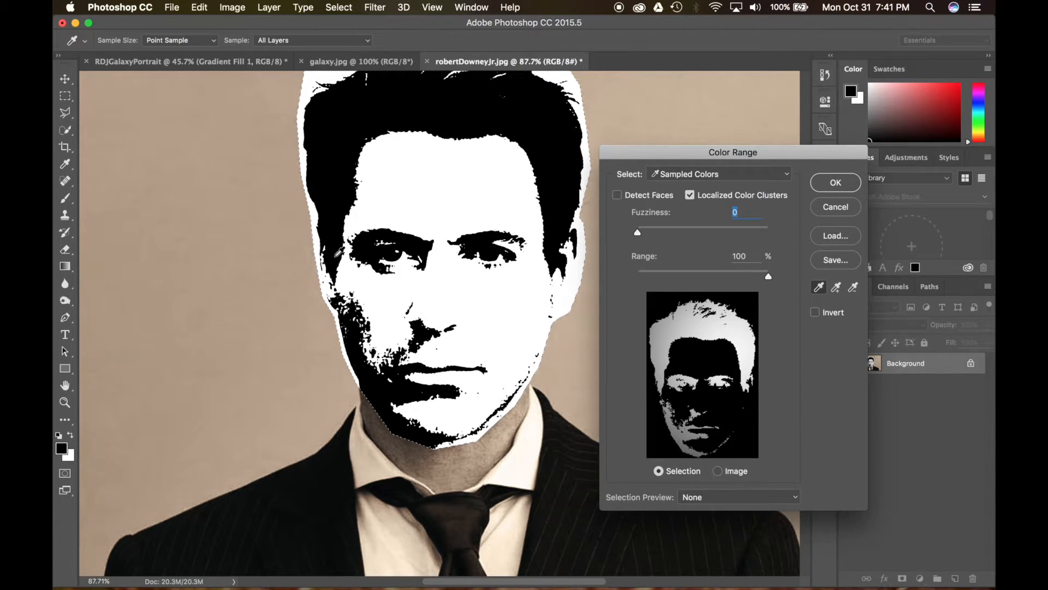
{"action": "left_click", "coordinate": [339, 251]}
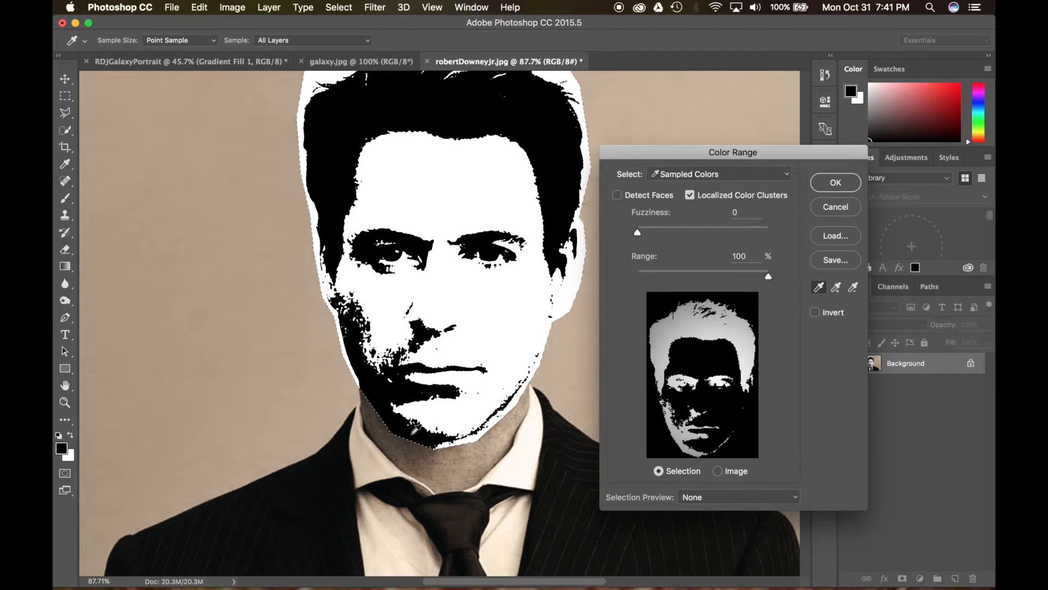
{"action": "left_click", "coordinate": [391, 100]}
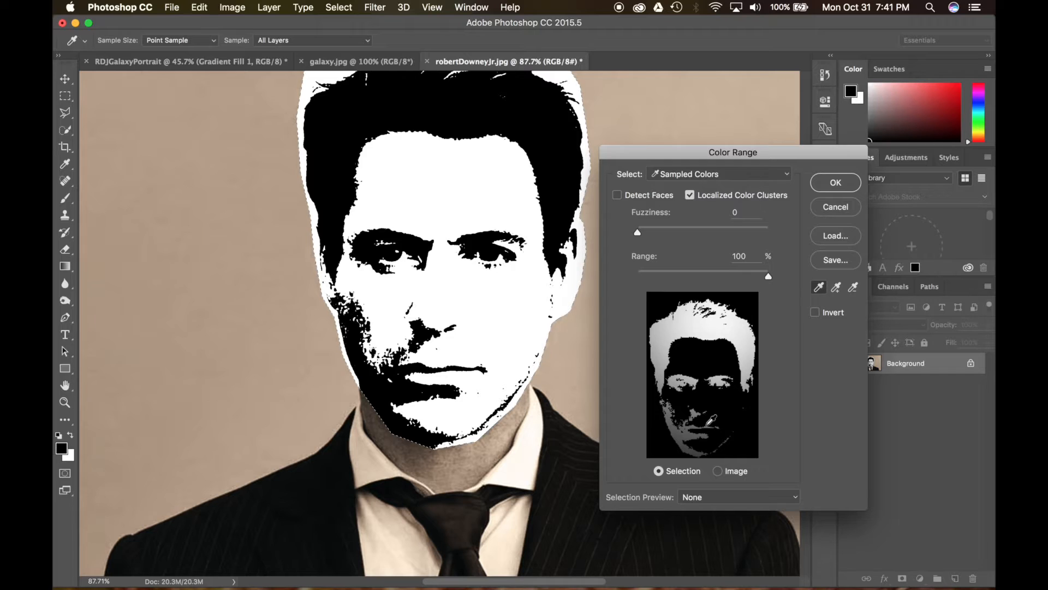
{"action": "left_click", "coordinate": [386, 391]}
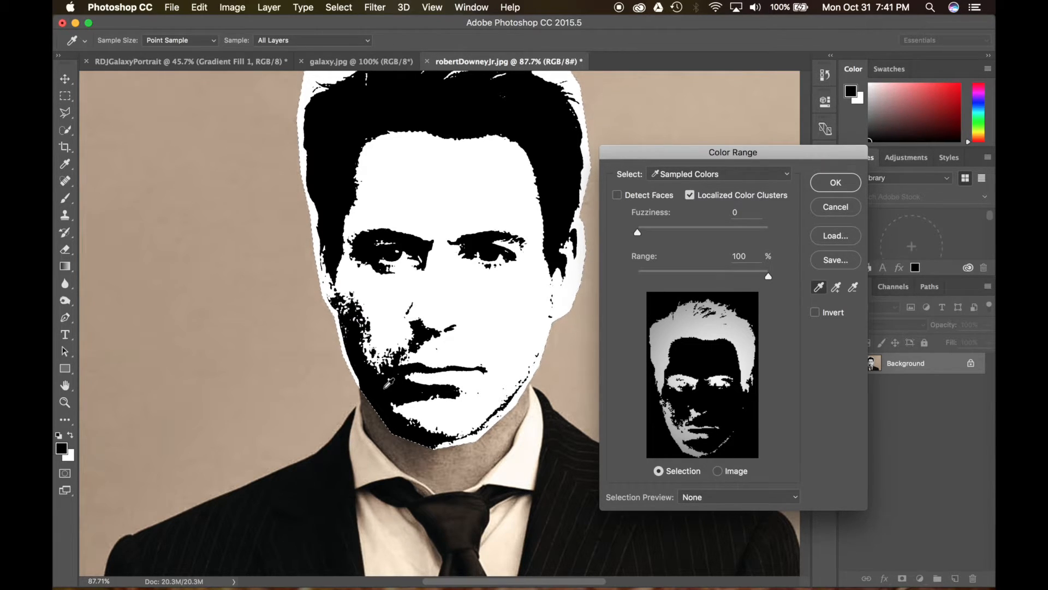
{"action": "left_click", "coordinate": [835, 183]}
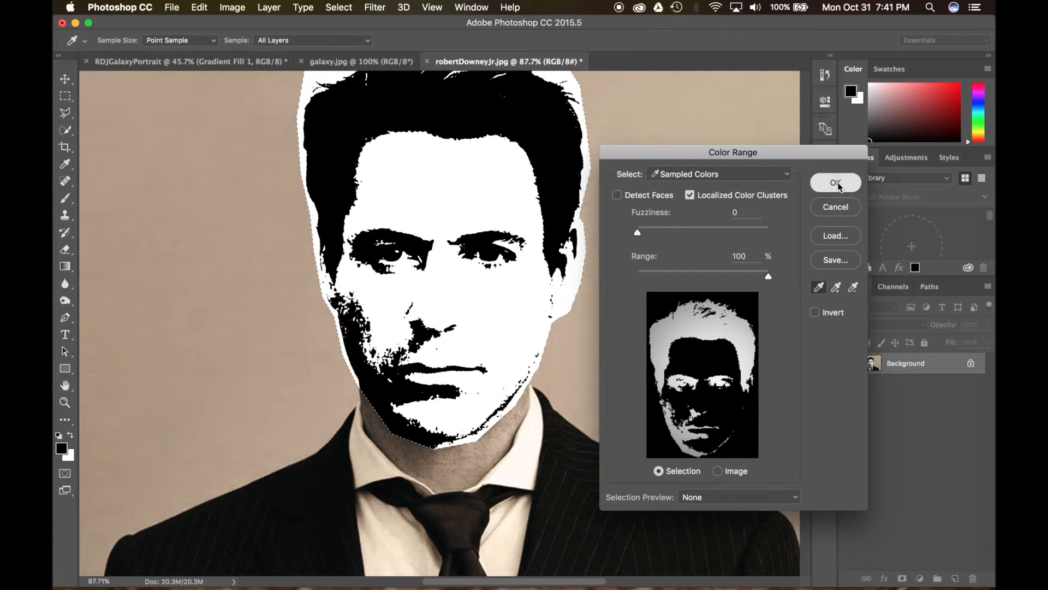
{"action": "key", "text": "o"}
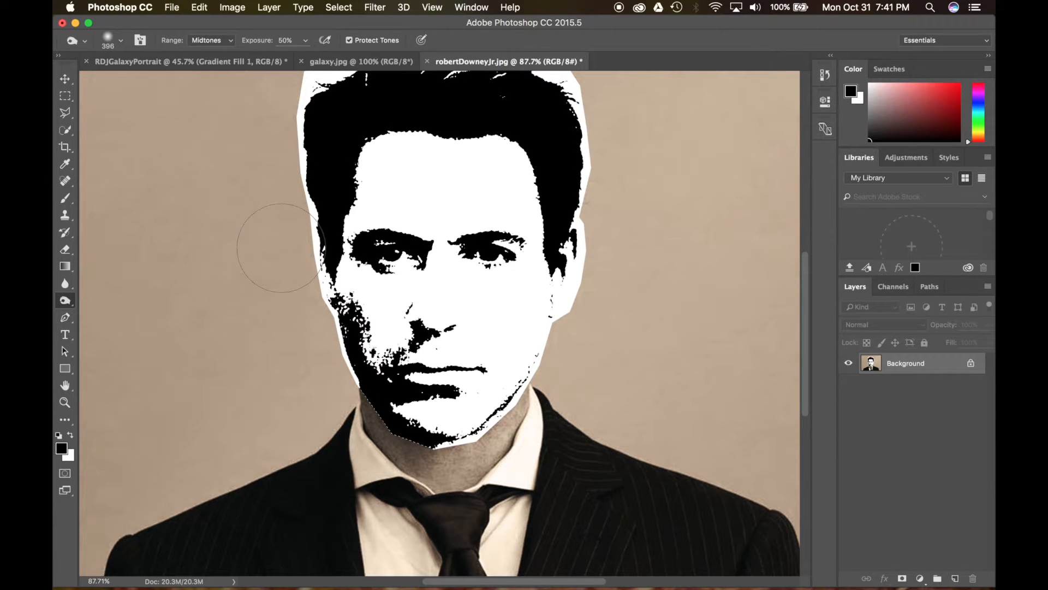
Move the selected black face pixels from the robertDowneyJr image into the RDJGalaxyPortrait document as a new layer.
{"action": "left_click", "coordinate": [62, 80]}
{"action": "scroll", "coordinate": [224, 260], "scroll_direction": "up", "scroll_amount": 4}
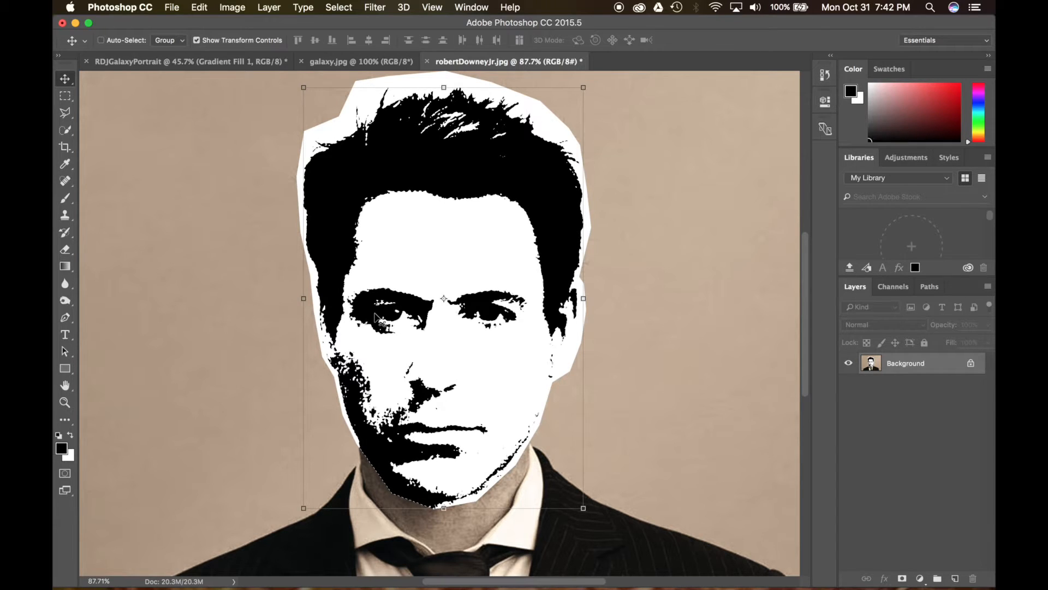
{"action": "left_click_drag", "start_coordinate": [388, 172], "coordinate": [224, 88]}
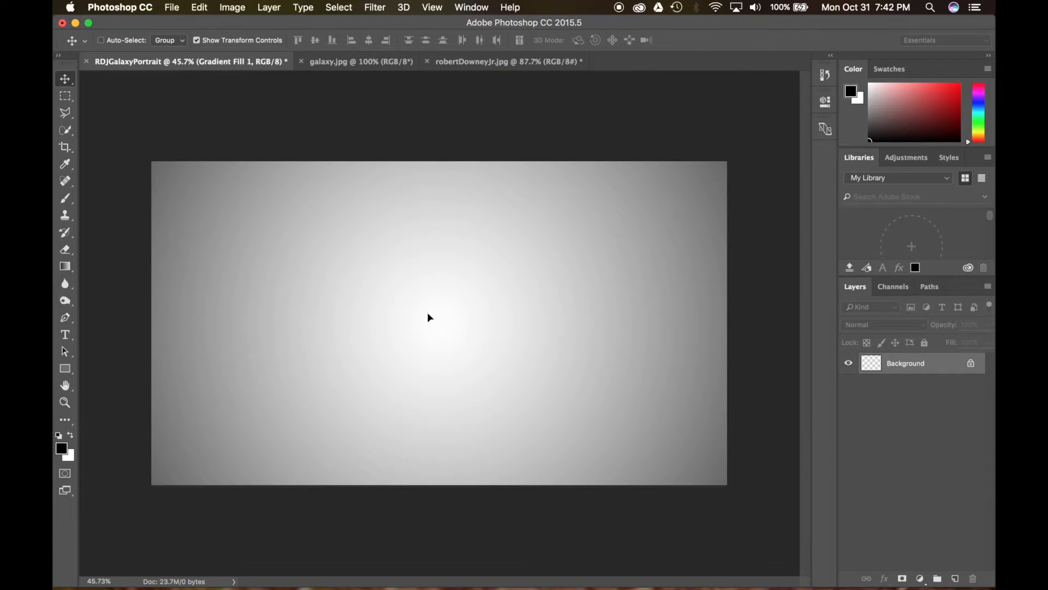
{"action": "left_click_drag", "start_coordinate": [414, 287], "coordinate": [413, 287]}
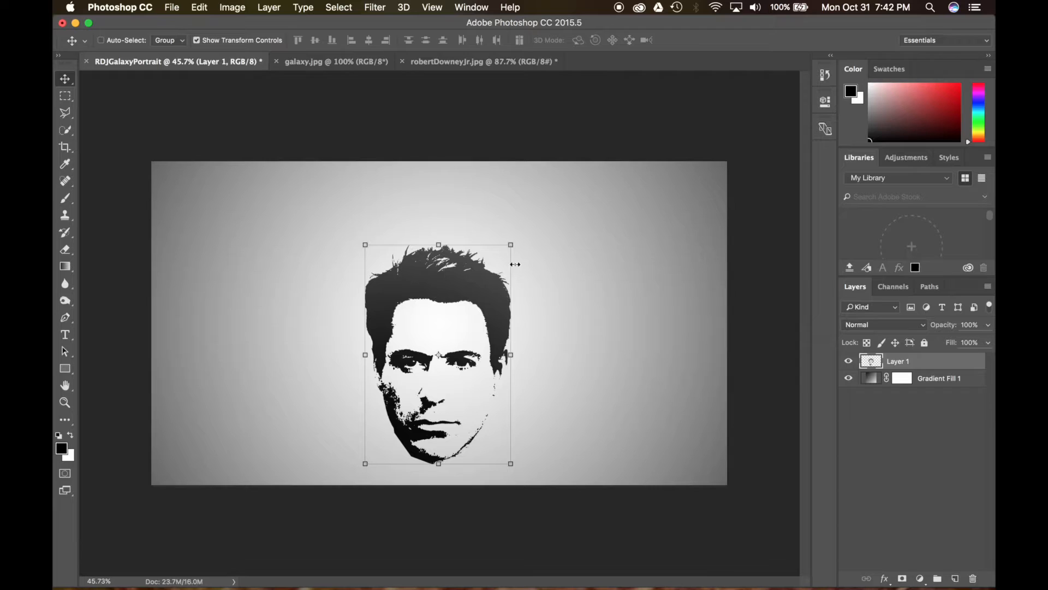
Scale the face layer proportionally to about 87% and centre it on the gradient background.
{"action": "left_click_drag", "start_coordinate": [512, 241], "coordinate": [492, 274]}
{"action": "left_click_drag", "start_coordinate": [450, 319], "coordinate": [463, 273]}
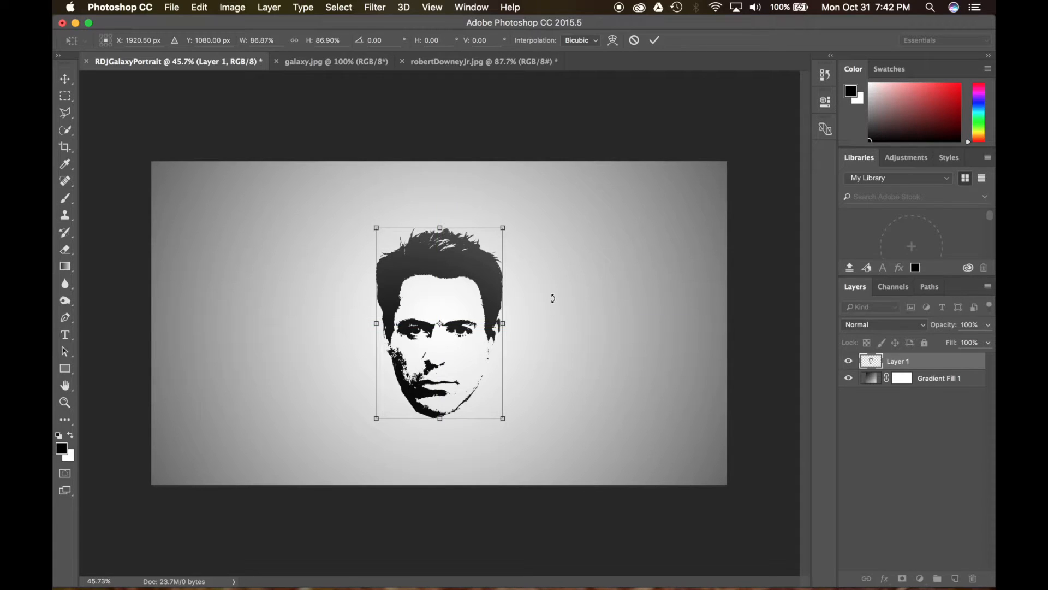
{"action": "key", "text": "Return"}
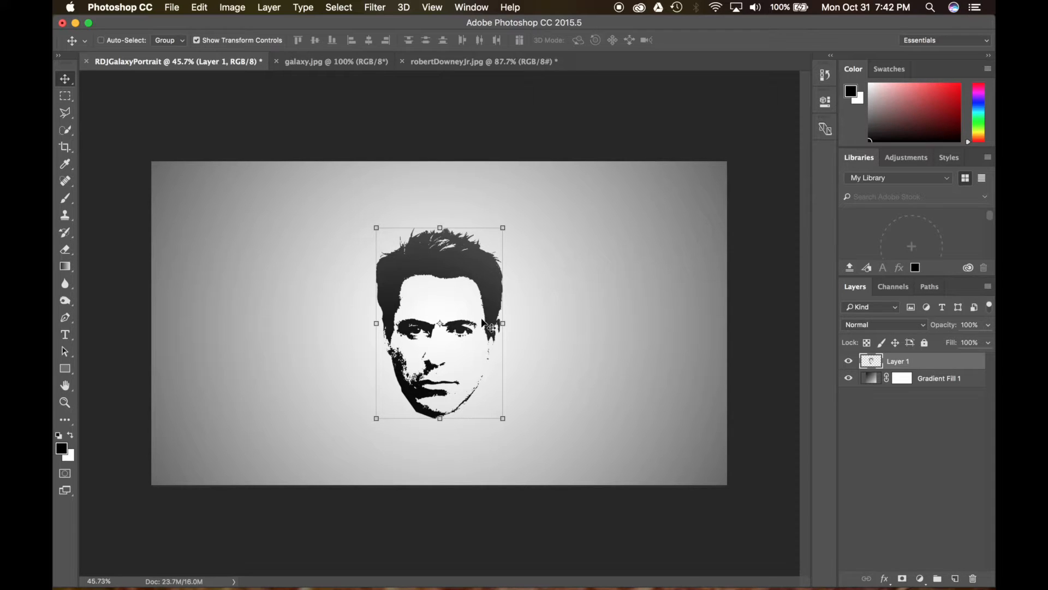
Select the entire galaxy.jpg image and move it into the RDJGalaxyPortrait document as a layer above the face.
{"action": "scroll", "coordinate": [492, 327], "scroll_direction": "up", "scroll_amount": 1}
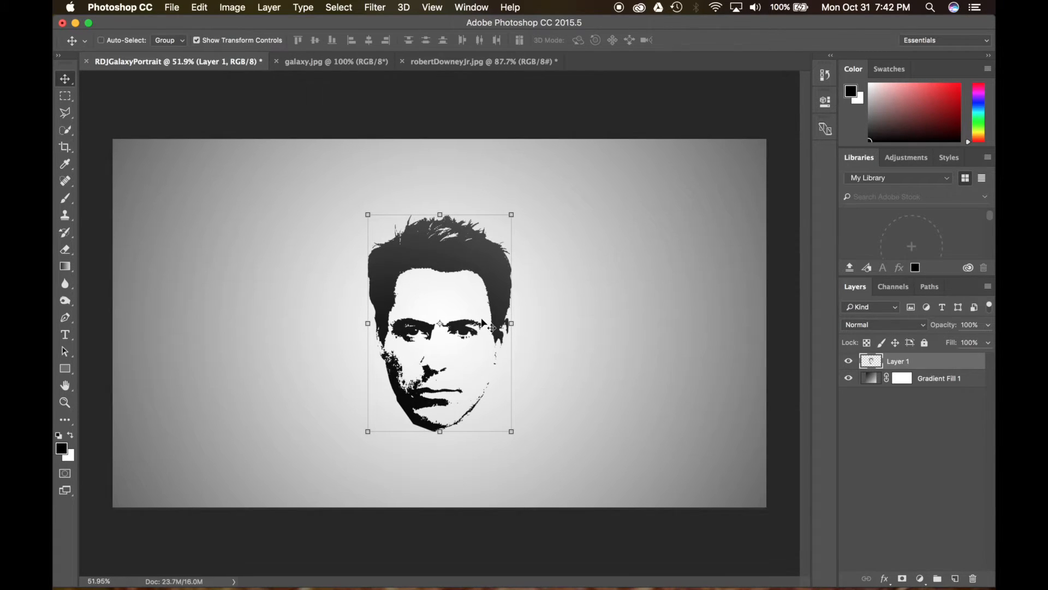
{"action": "left_click", "coordinate": [338, 62]}
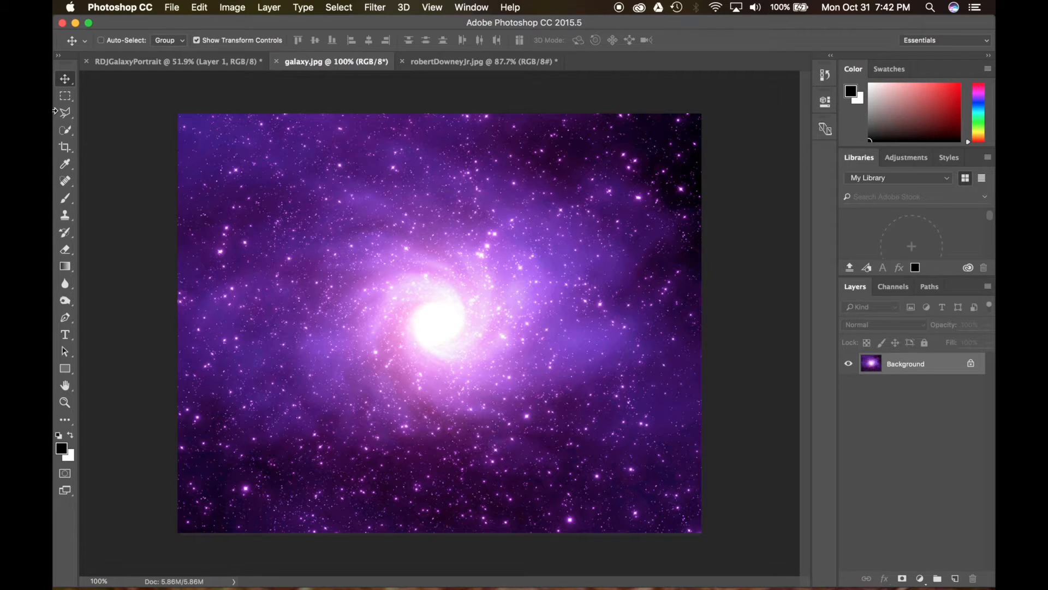
{"action": "key", "text": "super+a"}
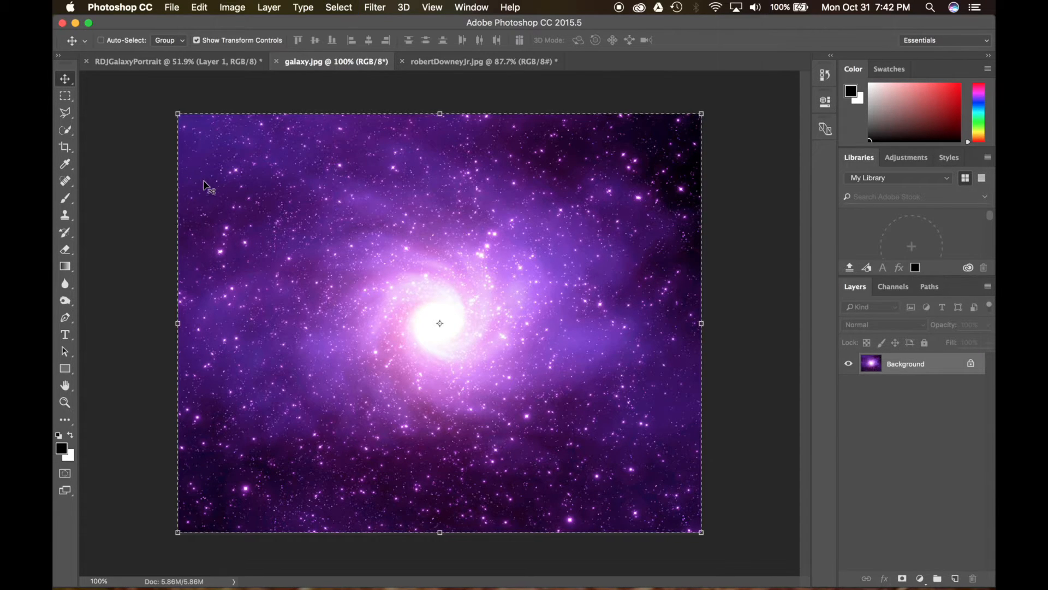
{"action": "left_click_drag", "start_coordinate": [382, 246], "coordinate": [459, 298]}
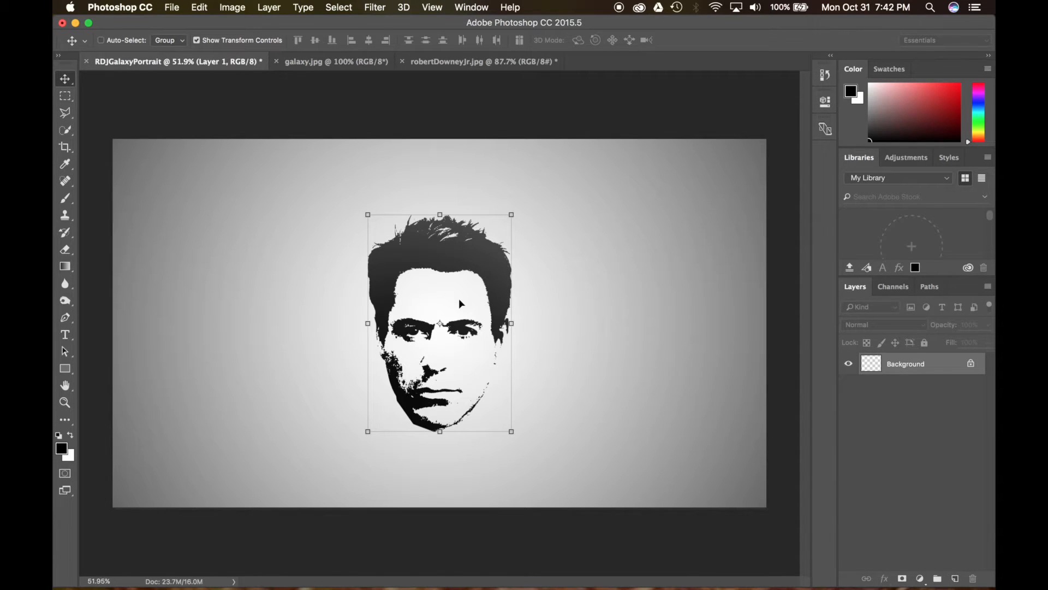
{"action": "mouse_move", "coordinate": [558, 325]}
{"action": "left_mouse_down"}
{"action": "mouse_move", "coordinate": [545, 323]}
{"action": "mouse_move", "coordinate": [572, 330]}
{"action": "left_mouse_up"}
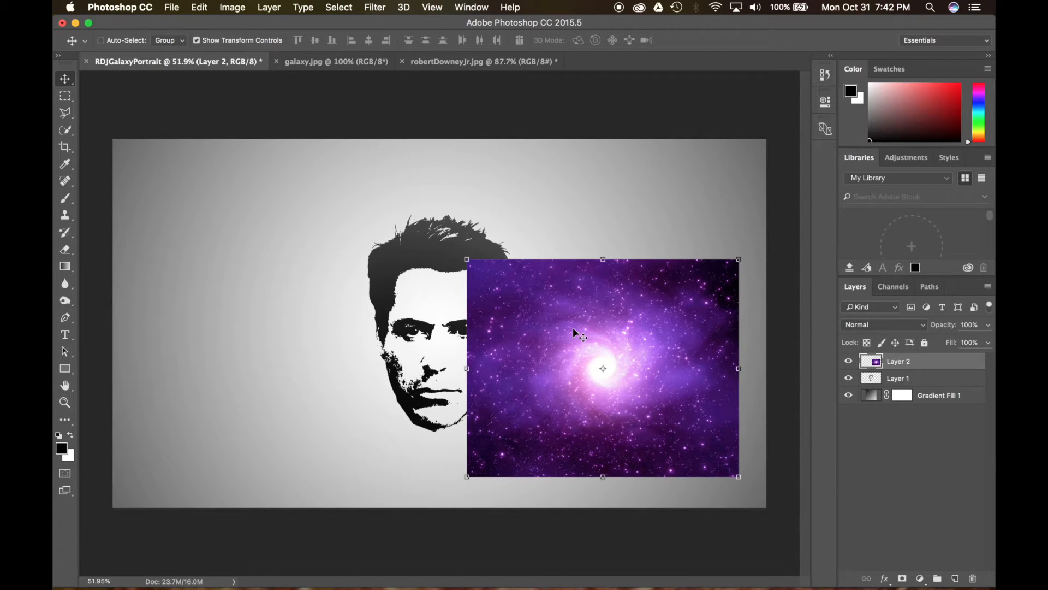
Scale the galaxy layer proportionally to about 191% and position it so that it covers the whole face.
{"action": "left_click_drag", "start_coordinate": [467, 259], "coordinate": [183, 68]}
{"action": "left_click_drag", "start_coordinate": [466, 317], "coordinate": [469, 370]}
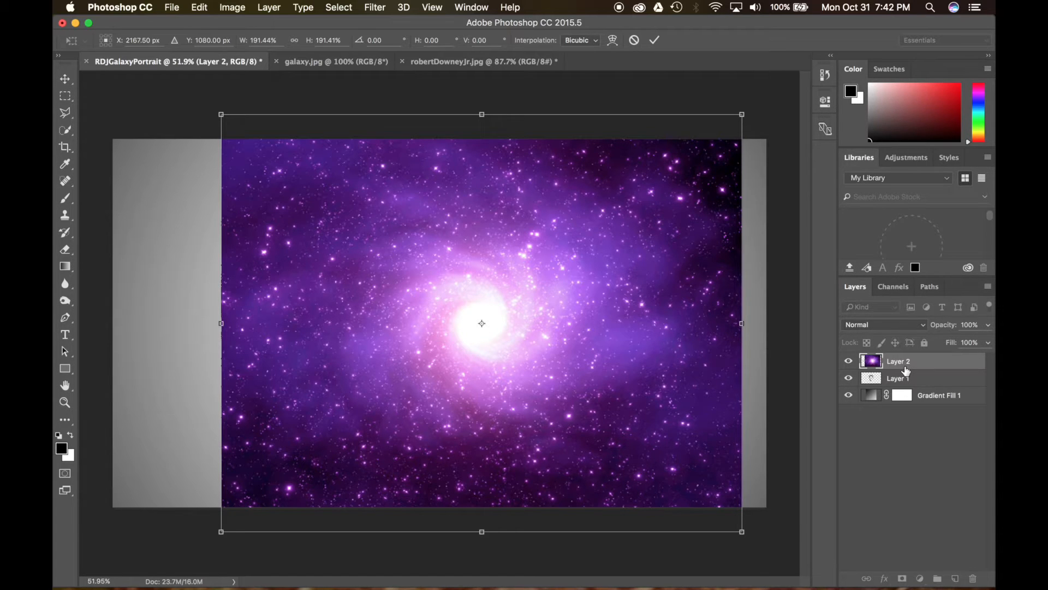
{"action": "key", "text": "Return"}
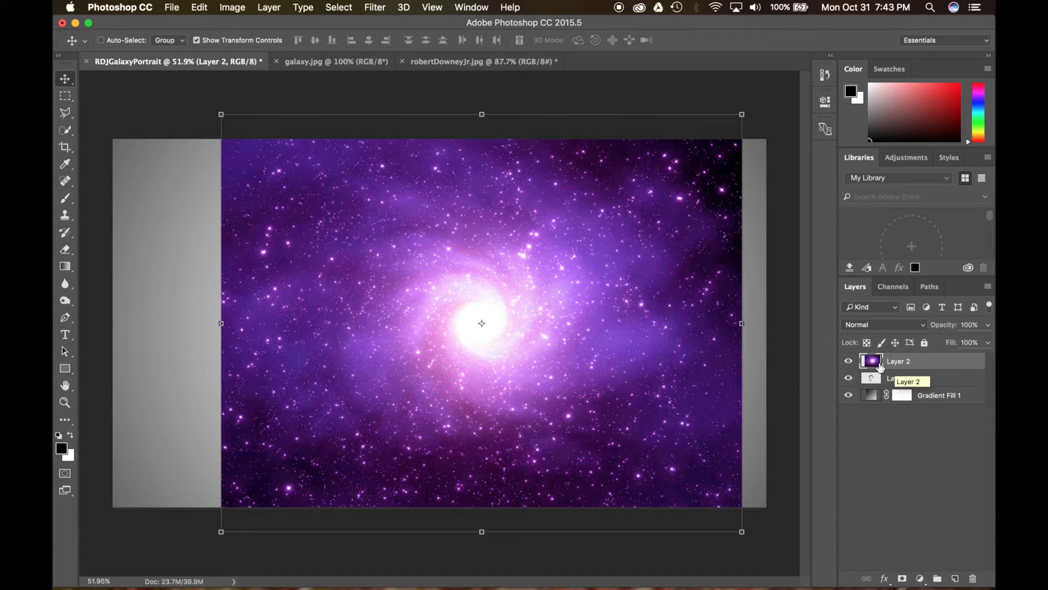
{"action": "mouse_move", "coordinate": [590, 301]}
{"action": "left_mouse_down"}
{"action": "mouse_move", "coordinate": [519, 305]}
{"action": "mouse_move", "coordinate": [600, 303]}
{"action": "mouse_move", "coordinate": [541, 471]}
{"action": "mouse_move", "coordinate": [580, 428]}
{"action": "mouse_move", "coordinate": [561, 274]}
{"action": "mouse_move", "coordinate": [536, 291]}
{"action": "mouse_move", "coordinate": [571, 300]}
{"action": "left_mouse_up"}
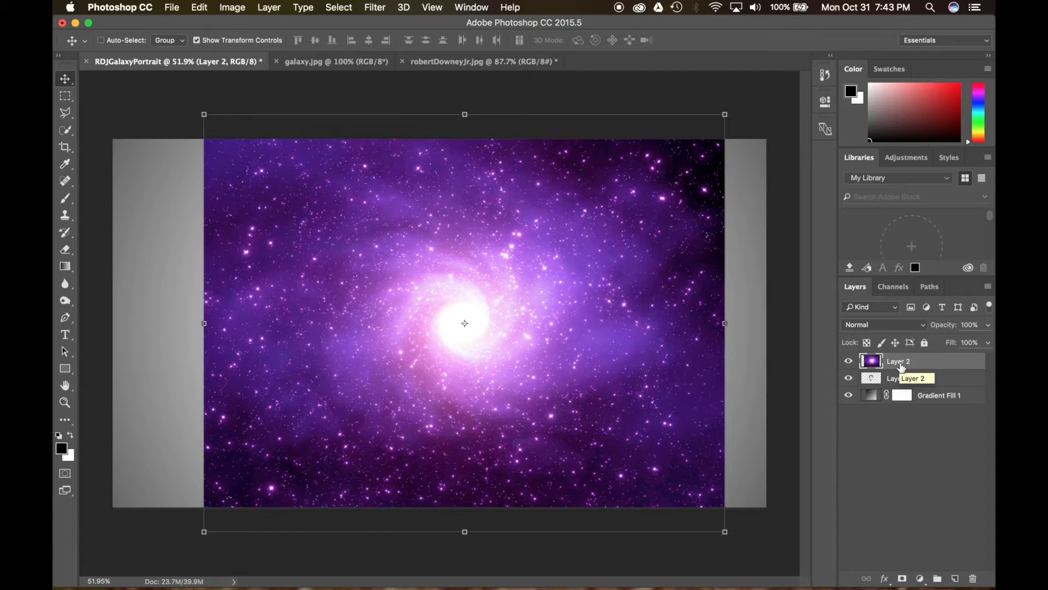
Clip the galaxy layer to the face layer beneath it with a clipping mask.
{"action": "left_click_drag", "start_coordinate": [901, 367], "coordinate": [911, 364]}
{"action": "left_click_drag", "start_coordinate": [911, 366], "coordinate": [901, 363]}
{"action": "left_click_drag", "start_coordinate": [902, 363], "coordinate": [911, 366]}
{"action": "left_click", "coordinate": [910, 367], "text": "alt"}
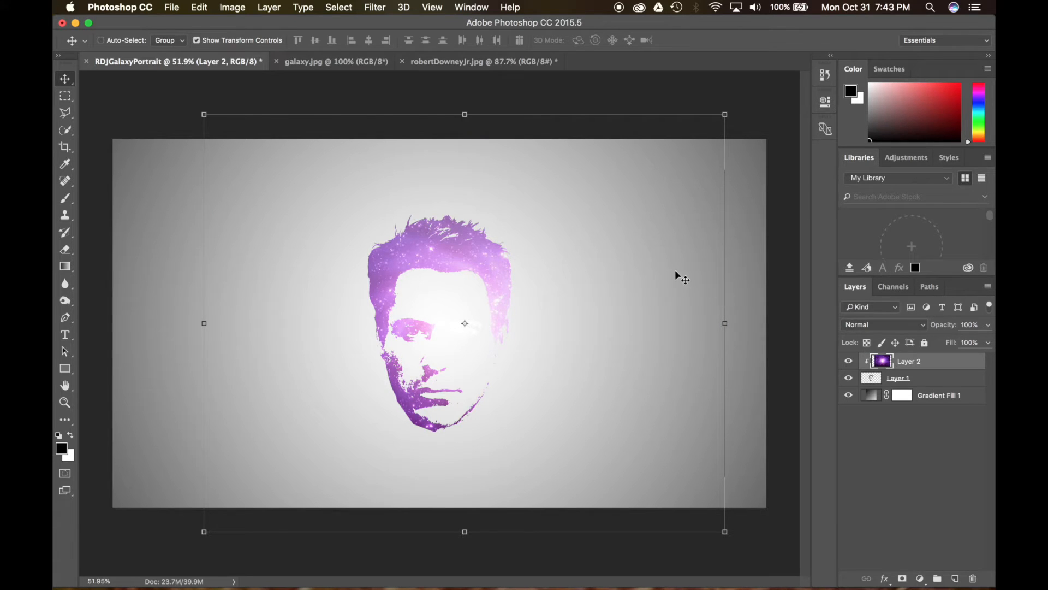
Shift the clipped galaxy to the right so its bright core lies outside the face and darker purple stars fill it.
{"action": "left_click_drag", "start_coordinate": [419, 241], "coordinate": [465, 251]}
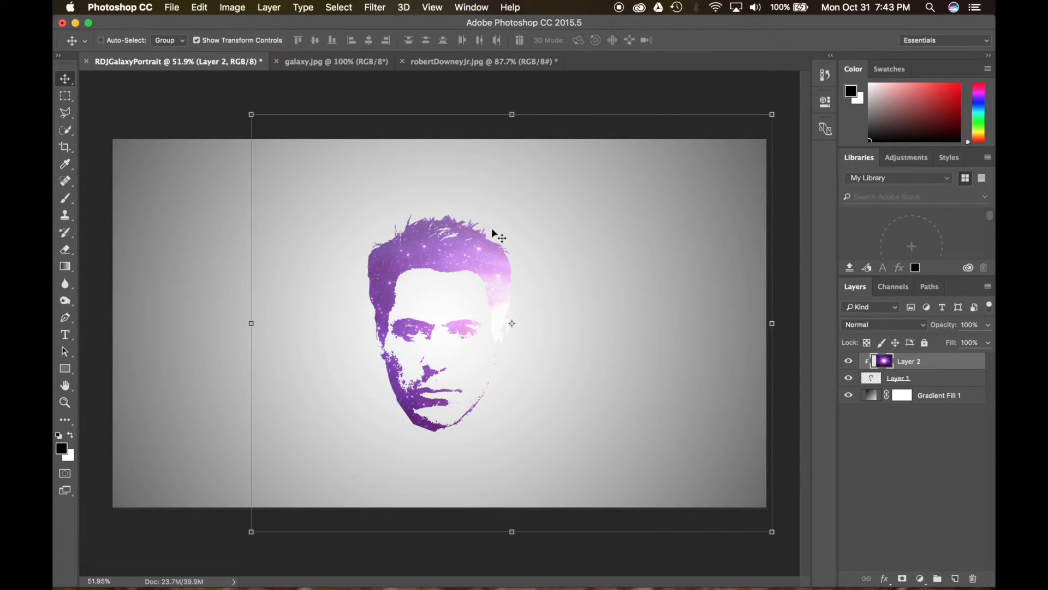
{"action": "left_click_drag", "start_coordinate": [391, 283], "coordinate": [429, 278]}
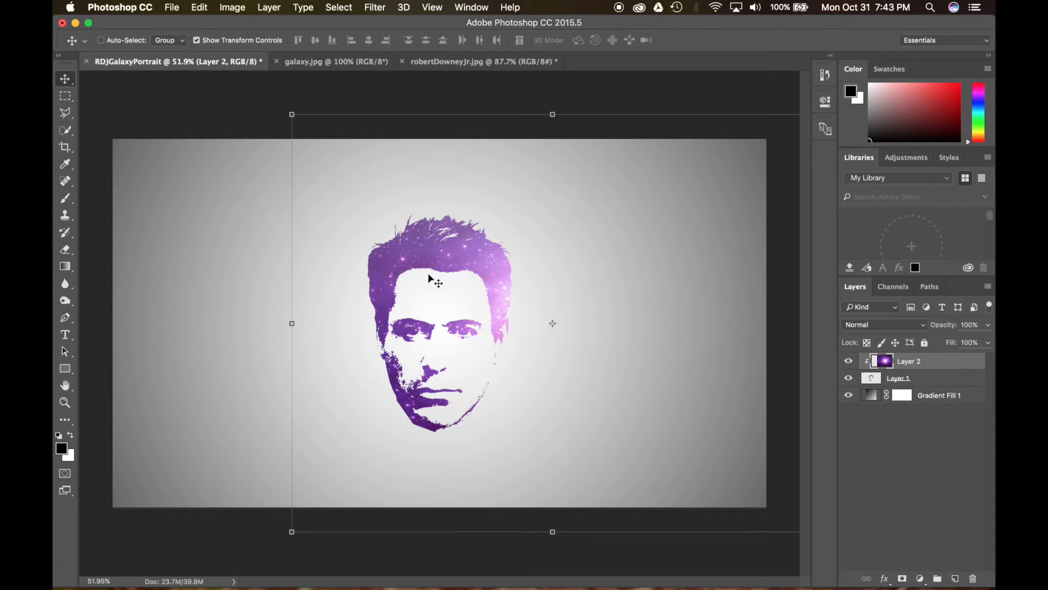
{"action": "mouse_move", "coordinate": [421, 273]}
{"action": "left_mouse_down"}
{"action": "mouse_move", "coordinate": [410, 265]}
{"action": "mouse_move", "coordinate": [434, 269]}
{"action": "left_mouse_up"}
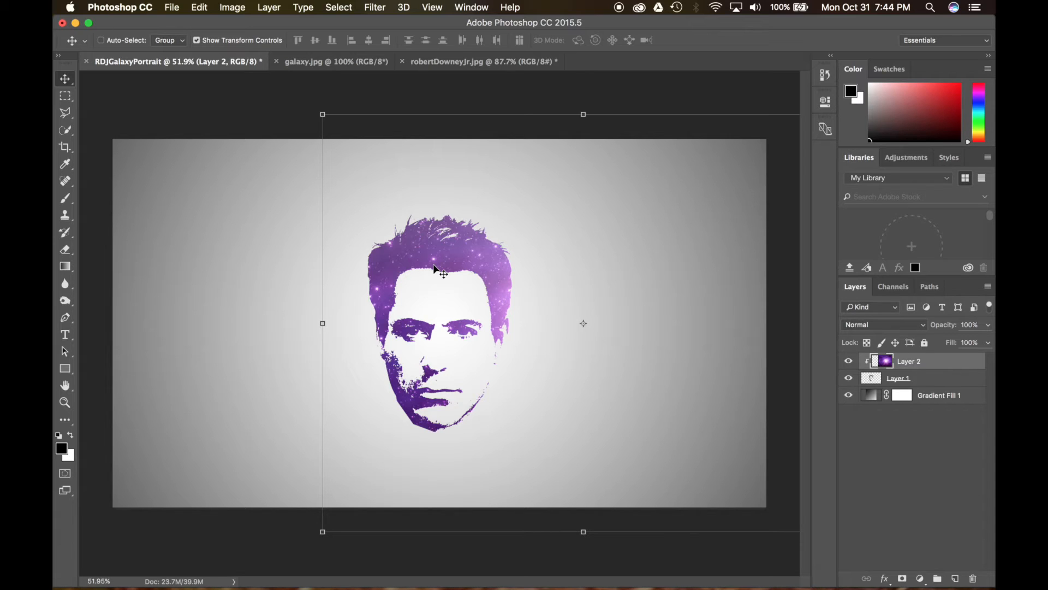
{"action": "left_click_drag", "start_coordinate": [449, 264], "coordinate": [424, 264]}
Enlarge the clipped galaxy proportionally to about 116%, reposition it to fill the face with purple stars, and deselect the layer.
{"action": "left_click", "coordinate": [299, 115]}
{"action": "left_click_drag", "start_coordinate": [299, 114], "coordinate": [216, 49]}
{"action": "left_click_drag", "start_coordinate": [406, 263], "coordinate": [494, 320]}
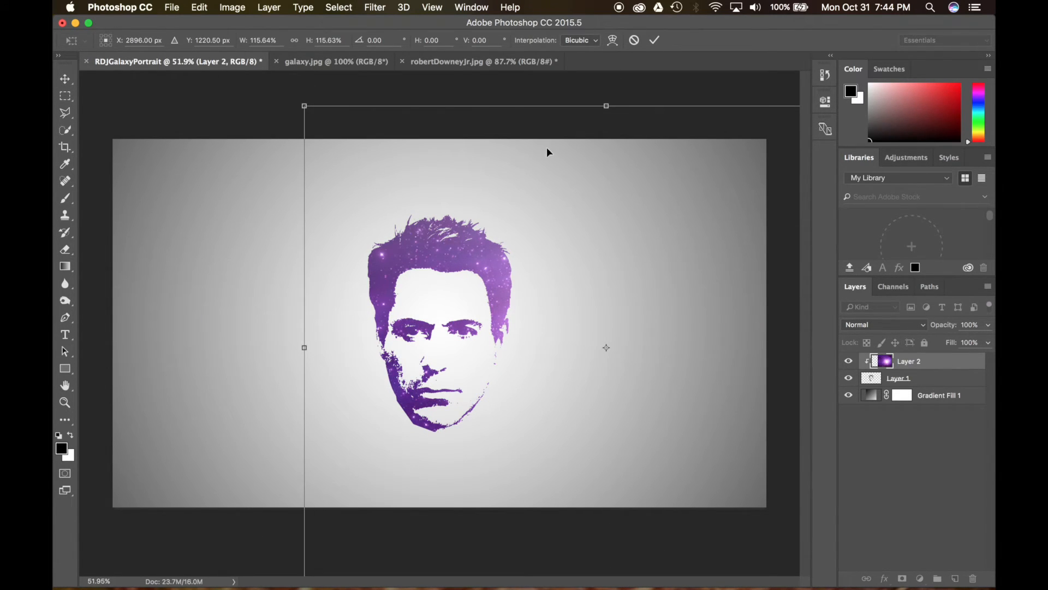
{"action": "left_click_drag", "start_coordinate": [494, 252], "coordinate": [319, 161]}
{"action": "left_click_drag", "start_coordinate": [432, 255], "coordinate": [586, 295]}
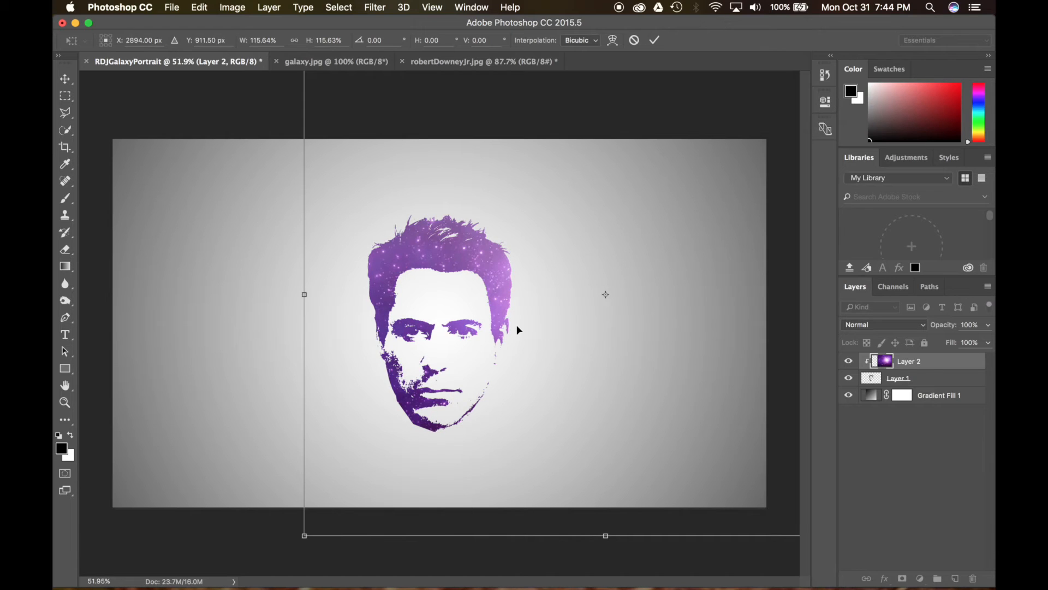
{"action": "key", "text": "Return"}
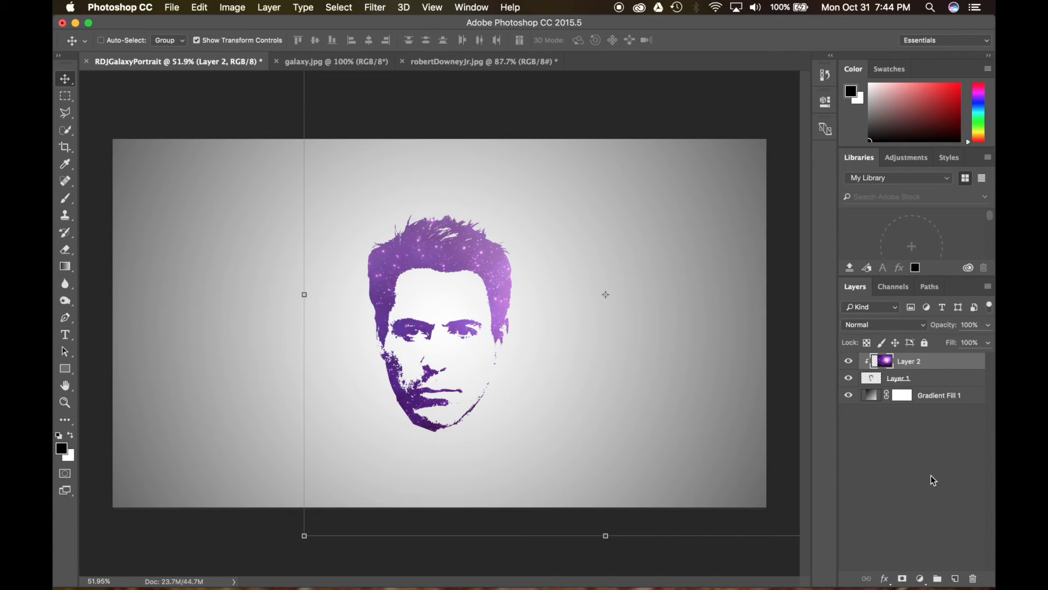
{"action": "left_click", "coordinate": [907, 456]}
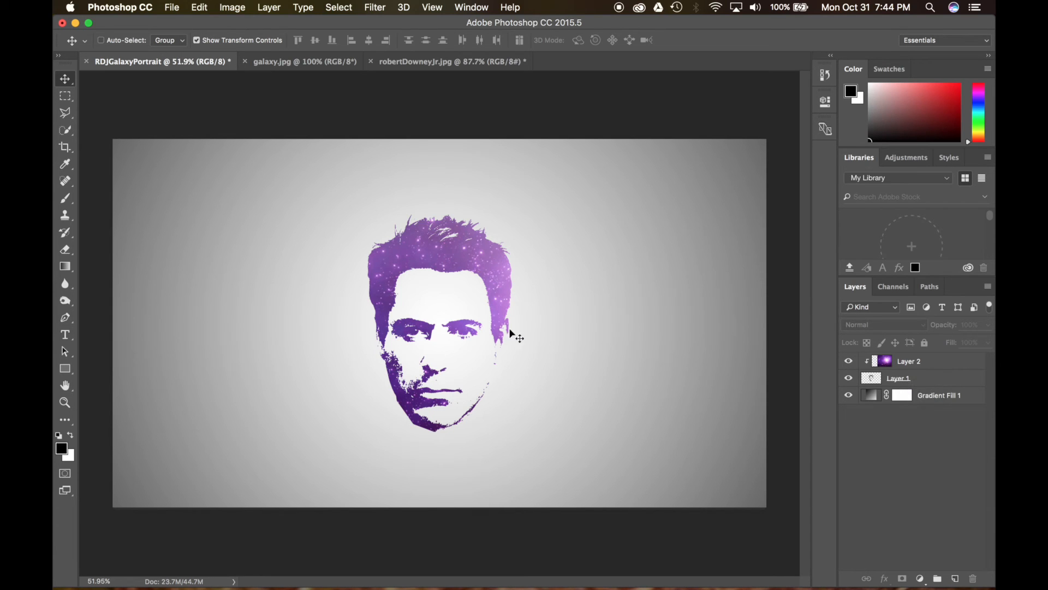
{"action": "left_click", "coordinate": [166, 6]}
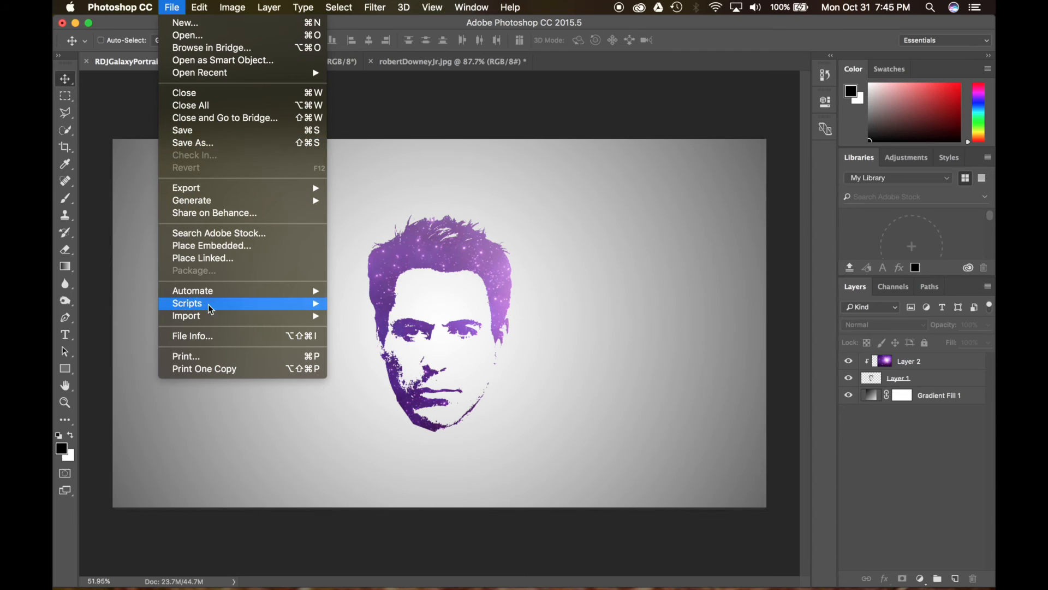
{"action": "left_click", "coordinate": [345, 507]}
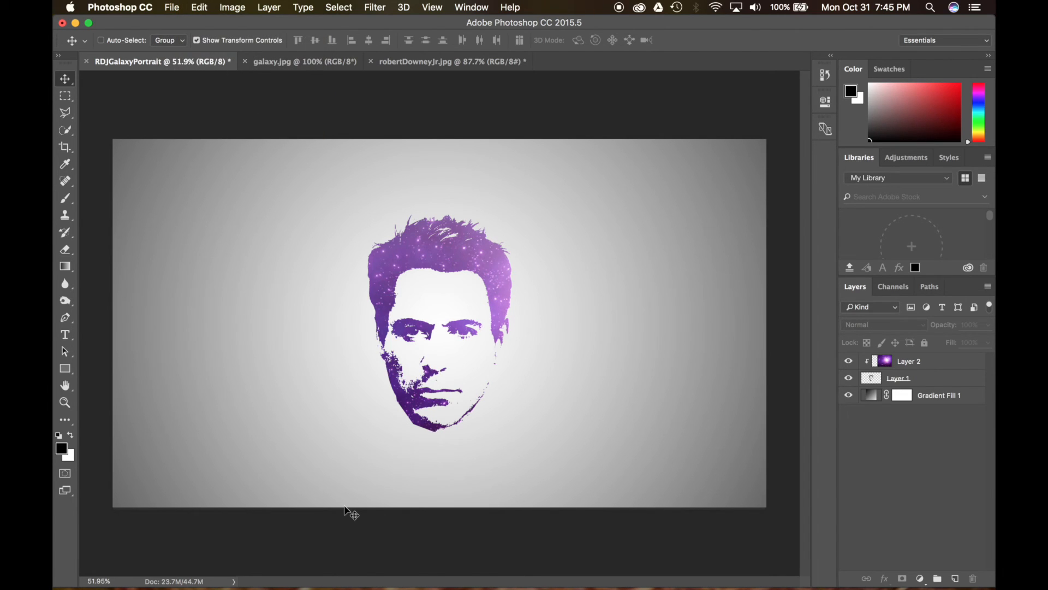